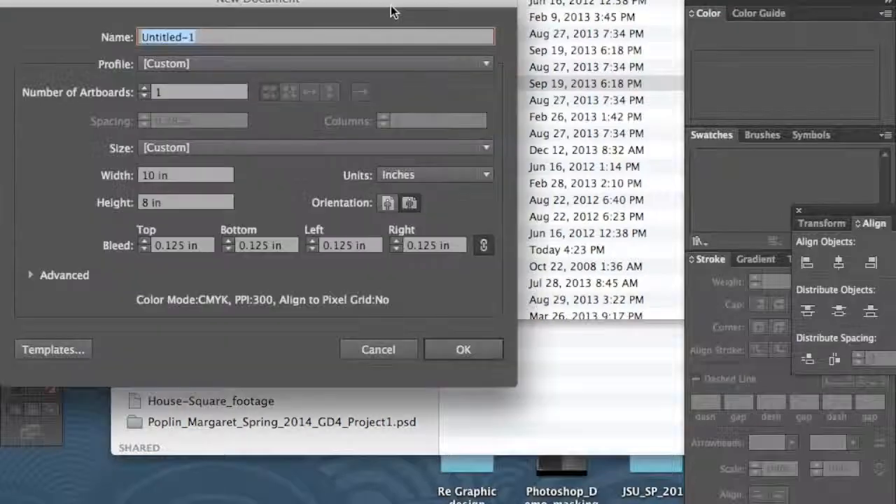
Create a new 10 × 8 in landscape document with one artboard and a 0.125 in bleed.
{"action": "left_click", "coordinate": [462, 347]}
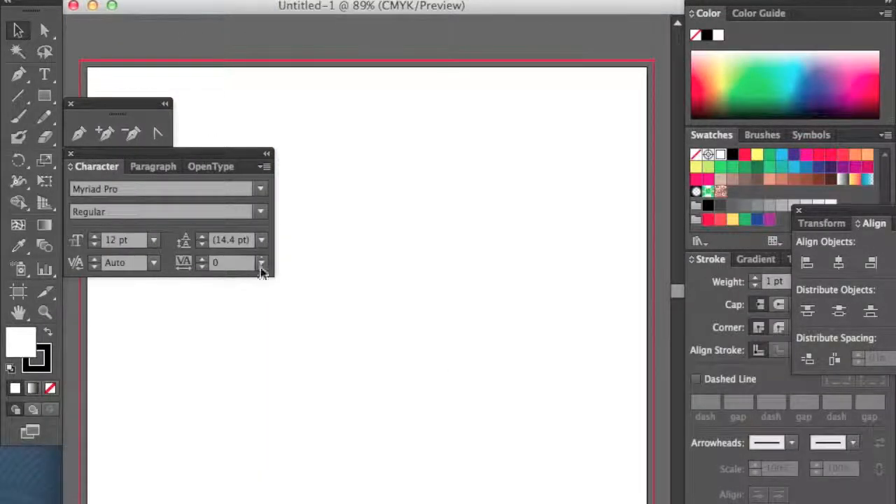
{"action": "key", "text": "Tab"}
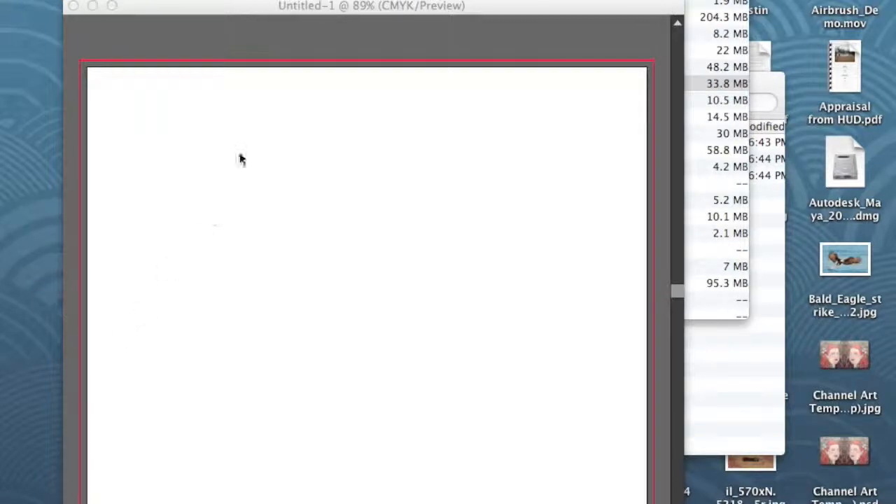
{"action": "key", "text": "Tab"}
Place texture-07.jpg from the Textures folder on the Desktop into the document as a linked image.
{"action": "left_click", "coordinate": [136, 0]}
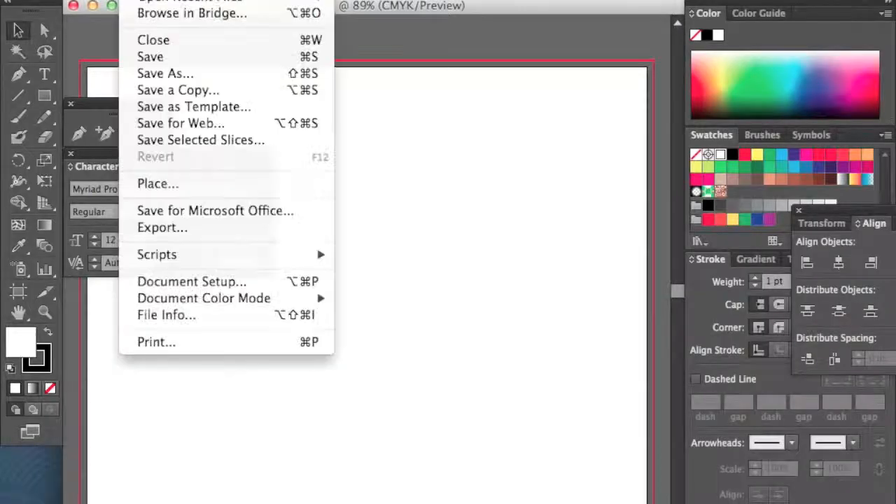
{"action": "left_click", "coordinate": [180, 184]}
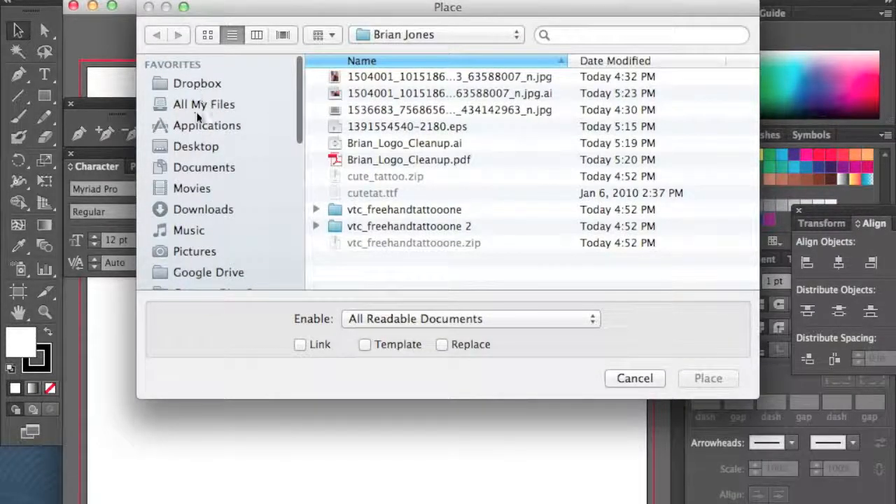
{"action": "left_click", "coordinate": [197, 144]}
{"action": "scroll", "coordinate": [361, 140], "scroll_direction": "down", "scroll_amount": 10}
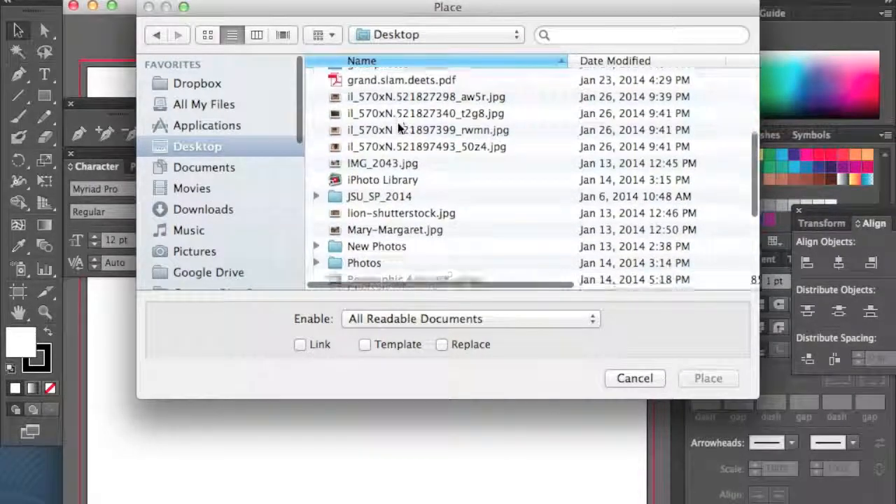
{"action": "double_click", "coordinate": [361, 264]}
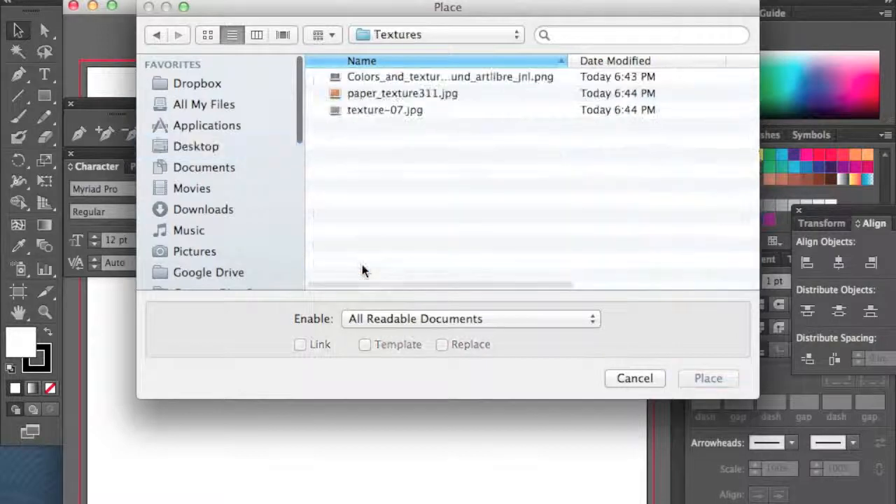
{"action": "left_click", "coordinate": [390, 112]}
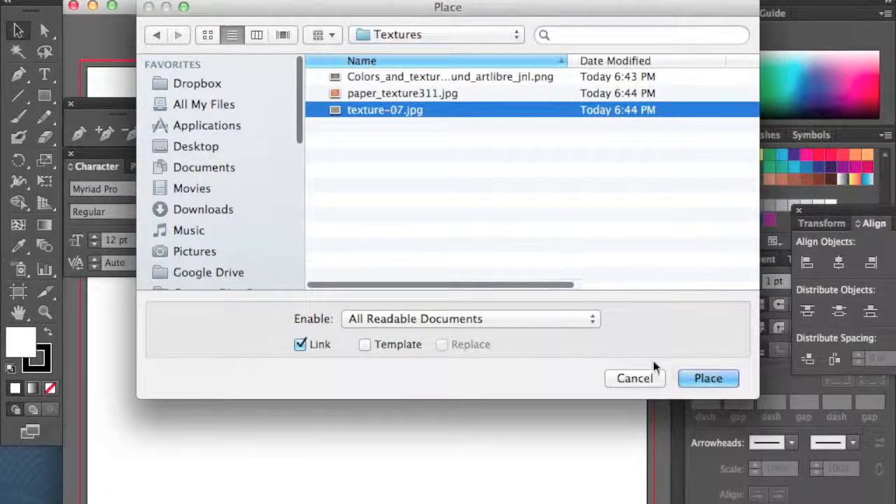
{"action": "left_click", "coordinate": [697, 374]}
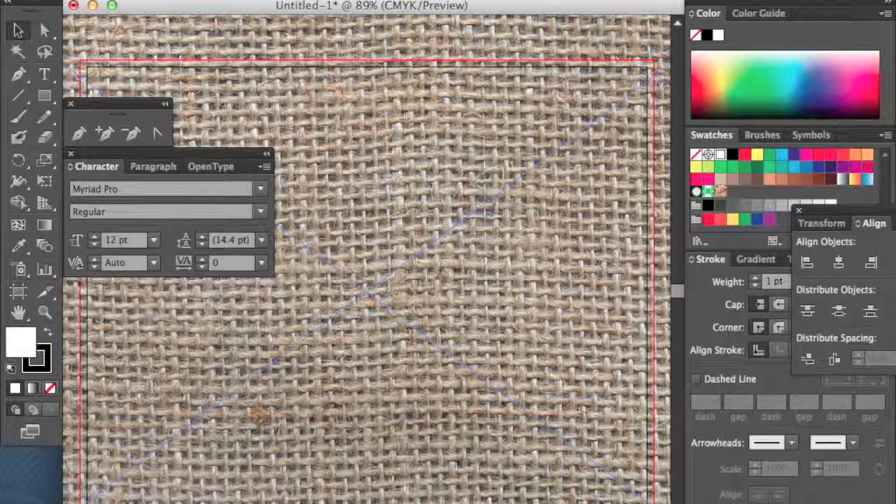
Bring up the Image Trace settings for the burlap image and position them over the artwork.
{"action": "left_click", "coordinate": [462, 0]}
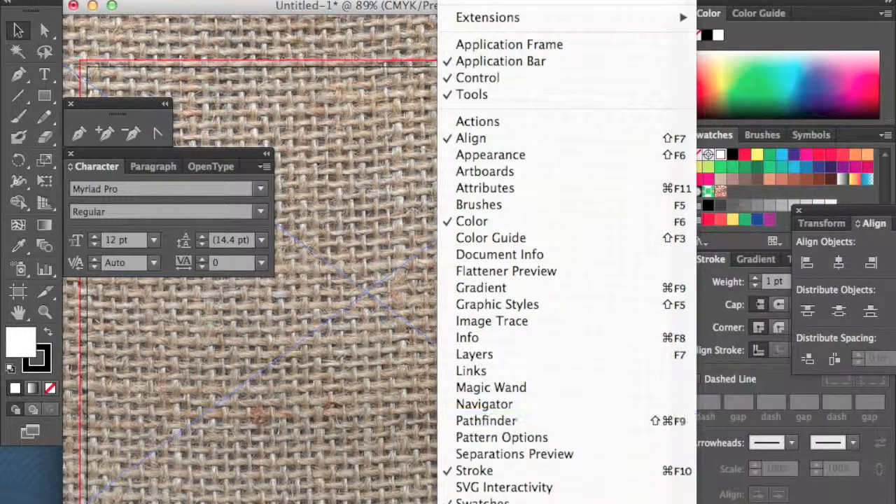
{"action": "scroll", "coordinate": [504, 294], "scroll_direction": "down", "scroll_amount": 4}
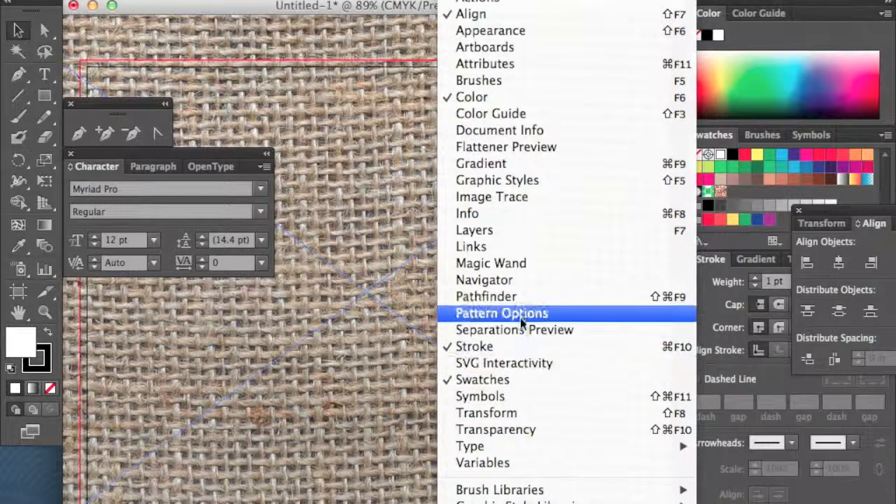
{"action": "scroll", "coordinate": [504, 273], "scroll_direction": "up", "scroll_amount": 1}
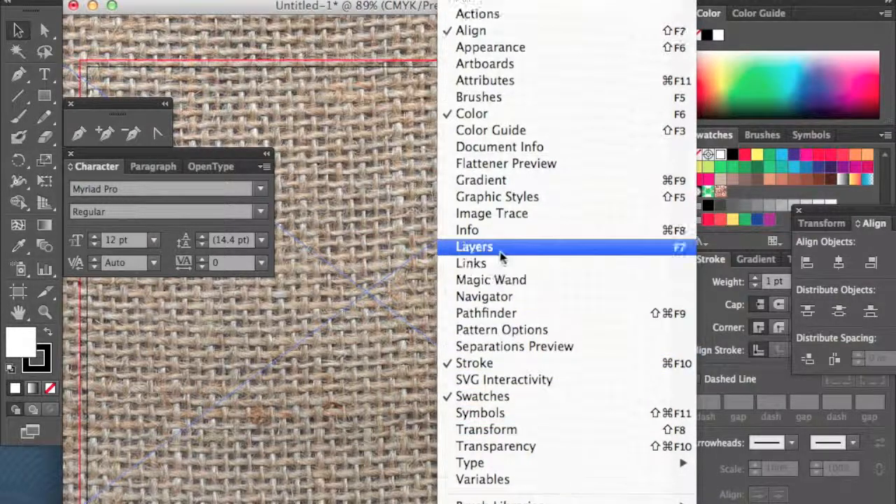
{"action": "left_click", "coordinate": [506, 214]}
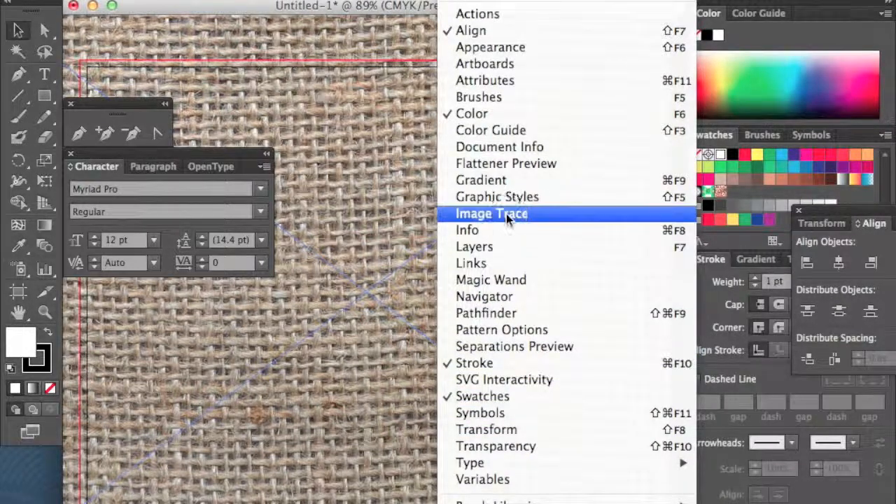
{"action": "mouse_move", "coordinate": [808, 115]}
{"action": "left_mouse_down"}
{"action": "mouse_move", "coordinate": [516, 64]}
{"action": "mouse_move", "coordinate": [517, 42]}
{"action": "left_mouse_up"}
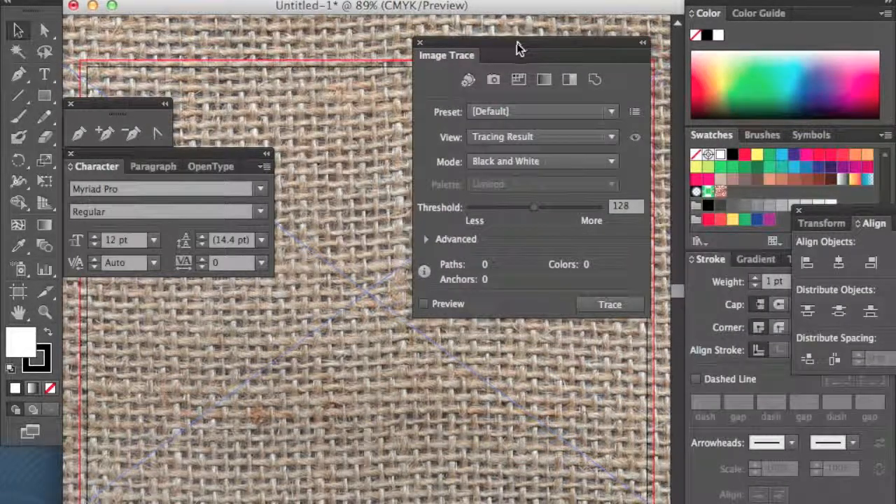
Set the burlap image's trace mode to Color and turn on the trace preview.
{"action": "left_click", "coordinate": [514, 162]}
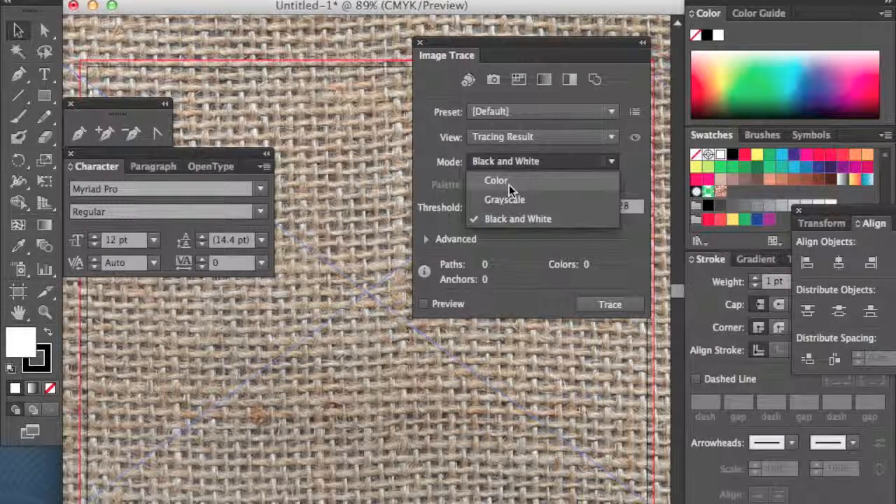
{"action": "left_click", "coordinate": [508, 182]}
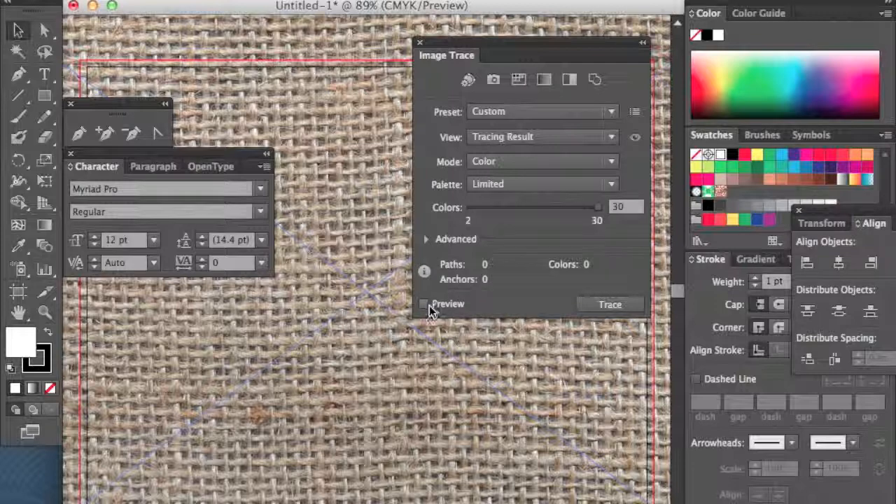
{"action": "left_click", "coordinate": [460, 306]}
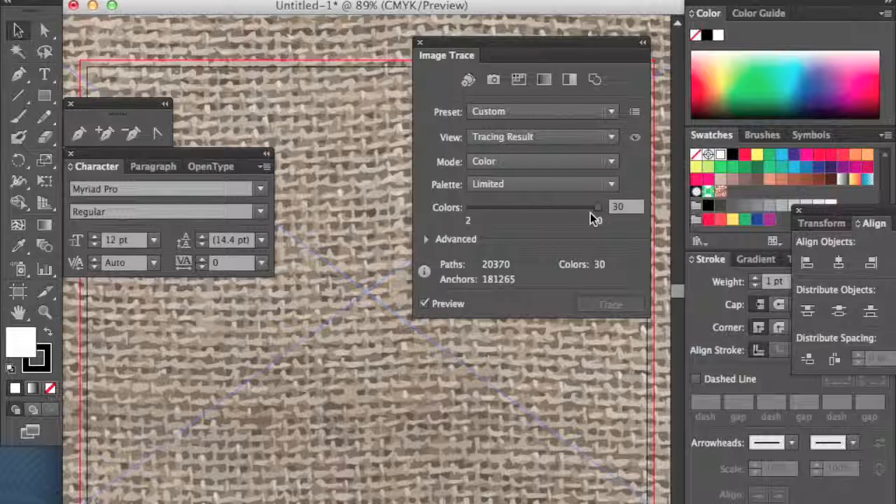
Switch the burlap trace to Black and White, try low and high thresholds, and settle on a threshold of 168.
{"action": "left_click", "coordinate": [515, 162]}
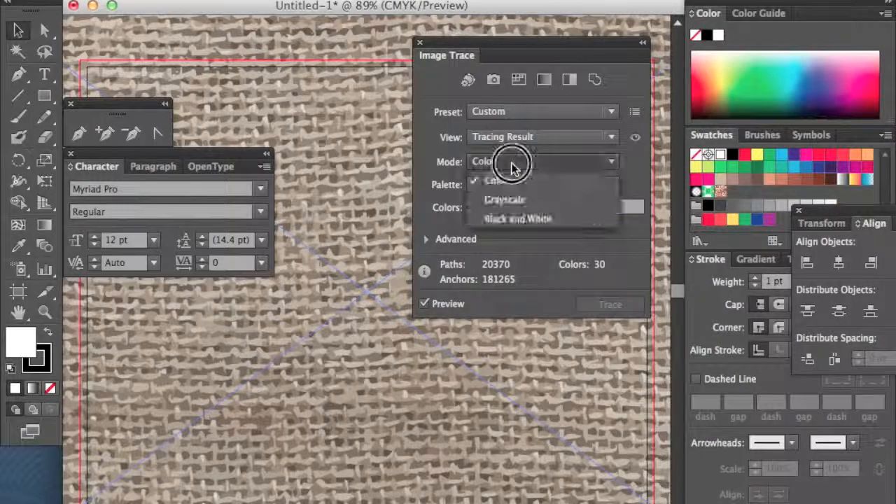
{"action": "left_click", "coordinate": [510, 220]}
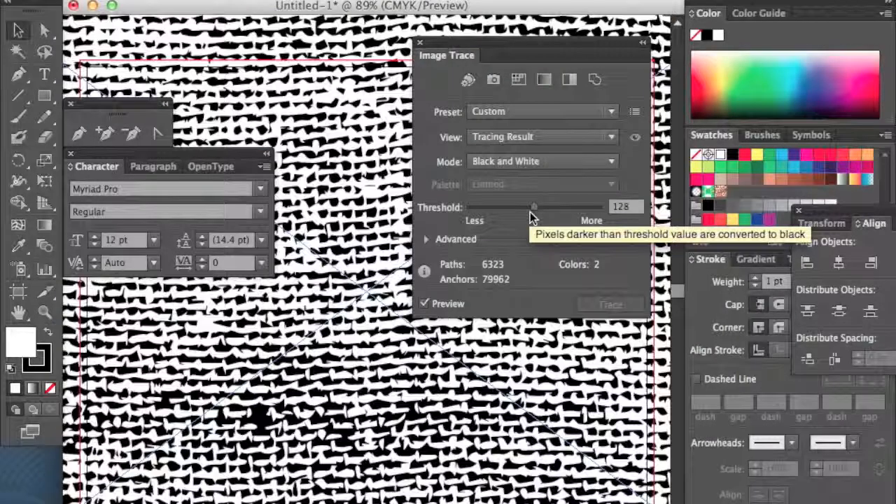
{"action": "left_click", "coordinate": [530, 211]}
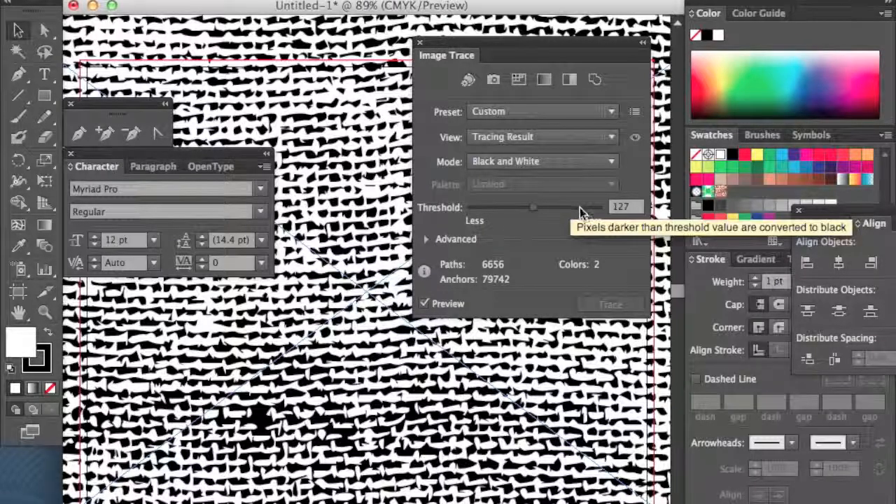
{"action": "left_click", "coordinate": [579, 207]}
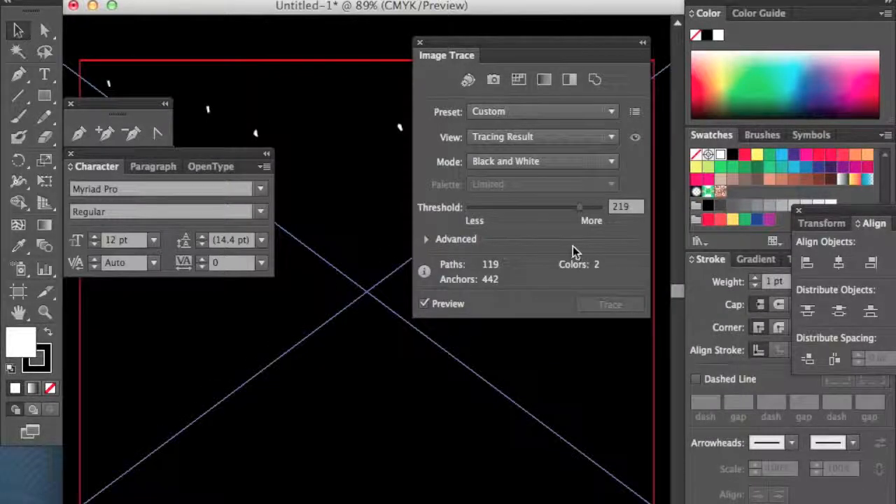
{"action": "left_click", "coordinate": [487, 208]}
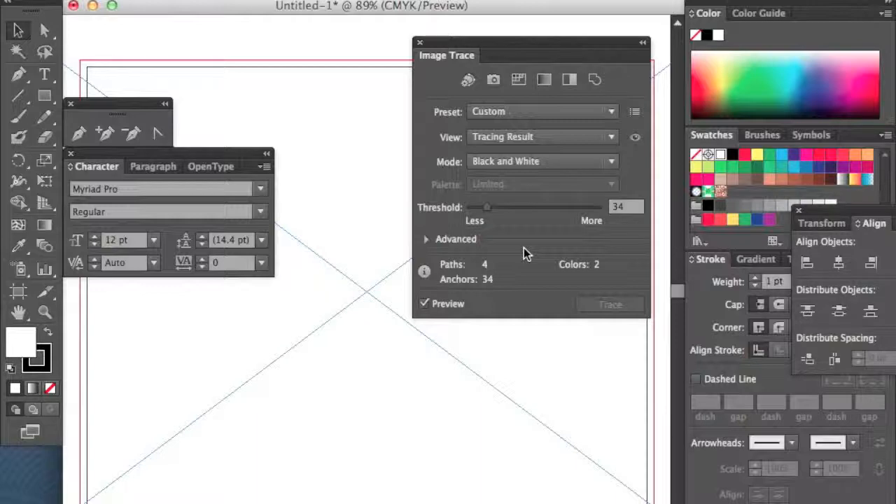
{"action": "left_click", "coordinate": [562, 209]}
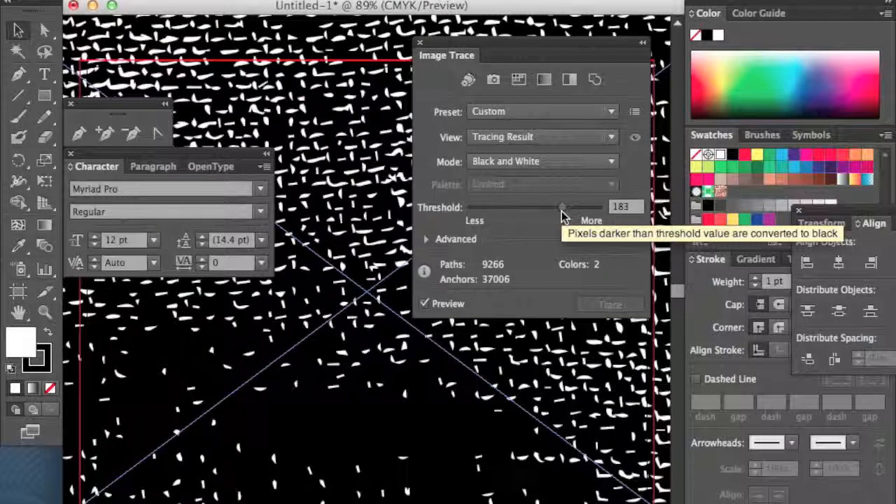
{"action": "left_click_drag", "start_coordinate": [562, 208], "coordinate": [552, 209]}
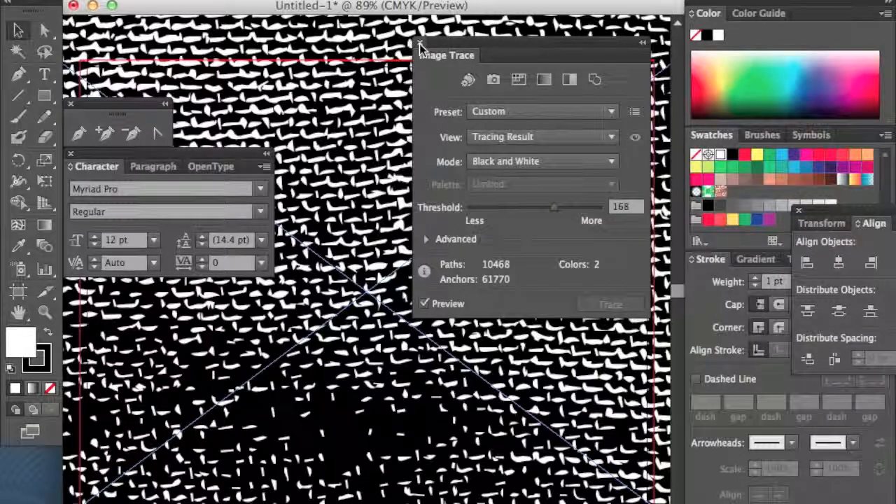
Create a second 10 × 8 in landscape document with a 0.125 in bleed.
{"action": "left_click_drag", "start_coordinate": [498, 46], "coordinate": [555, 116]}
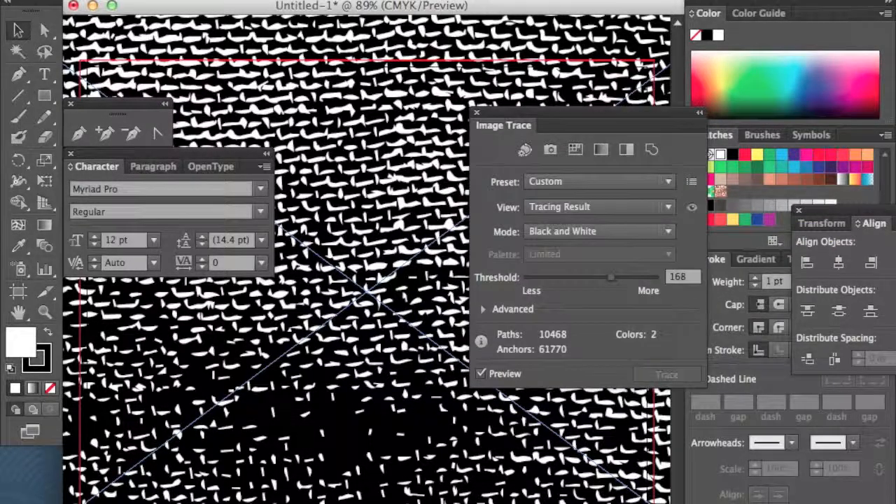
{"action": "left_click", "coordinate": [132, 0]}
{"action": "left_click", "coordinate": [140, 0]}
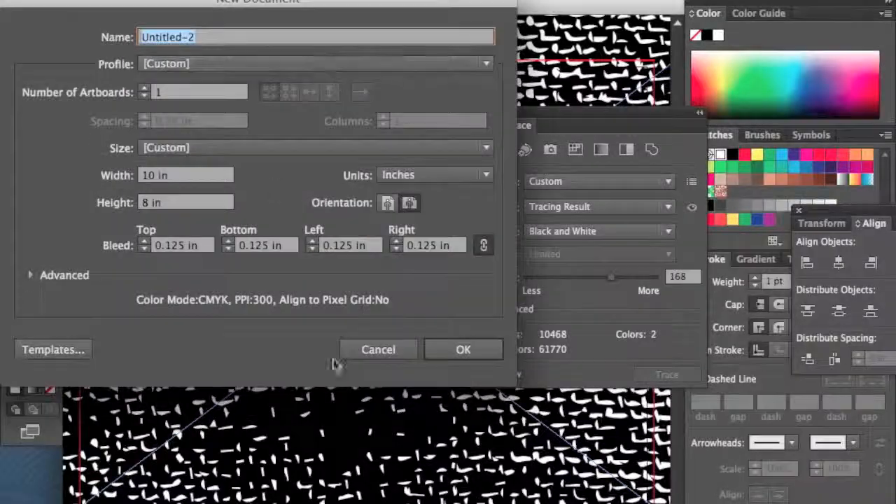
{"action": "left_click", "coordinate": [434, 346]}
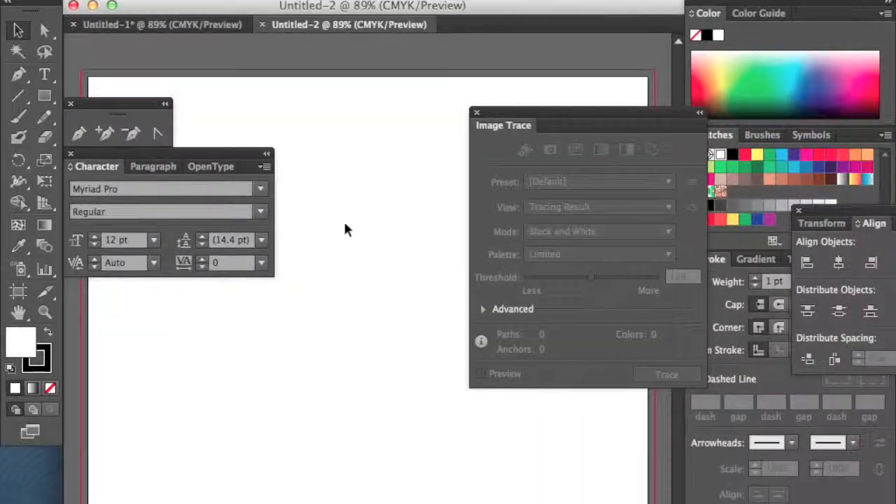
Place paper_texture311.jpg from the Textures folder into the second document.
{"action": "left_click", "coordinate": [133, 0]}
{"action": "left_click", "coordinate": [207, 187]}
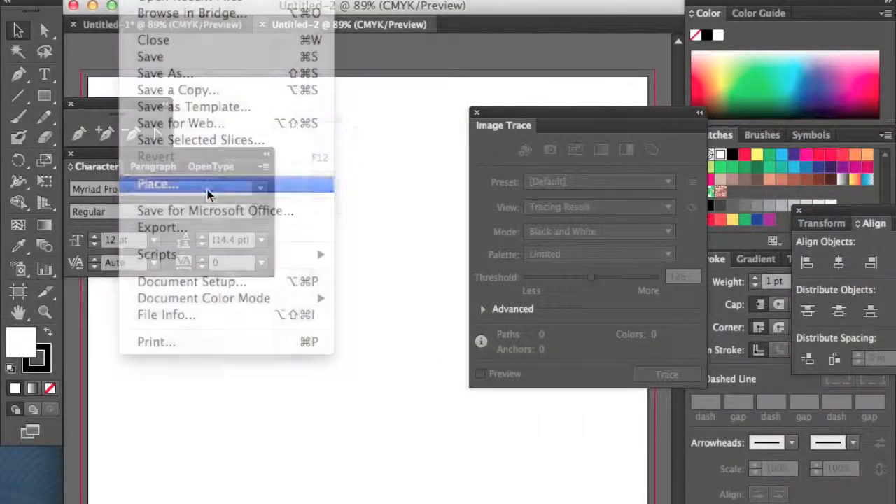
{"action": "left_click", "coordinate": [378, 92]}
{"action": "left_click", "coordinate": [694, 378]}
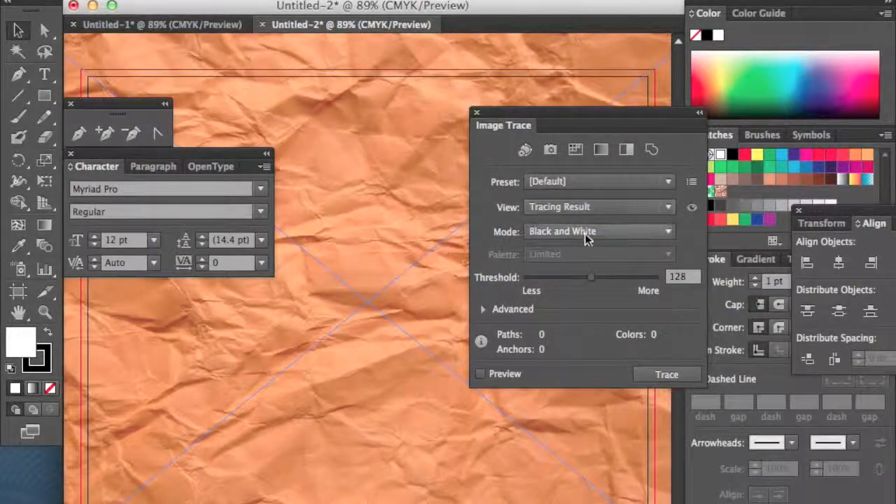
Trace the crumpled paper image in Black and White with the preview on and a threshold of 93.
{"action": "left_click", "coordinate": [495, 374]}
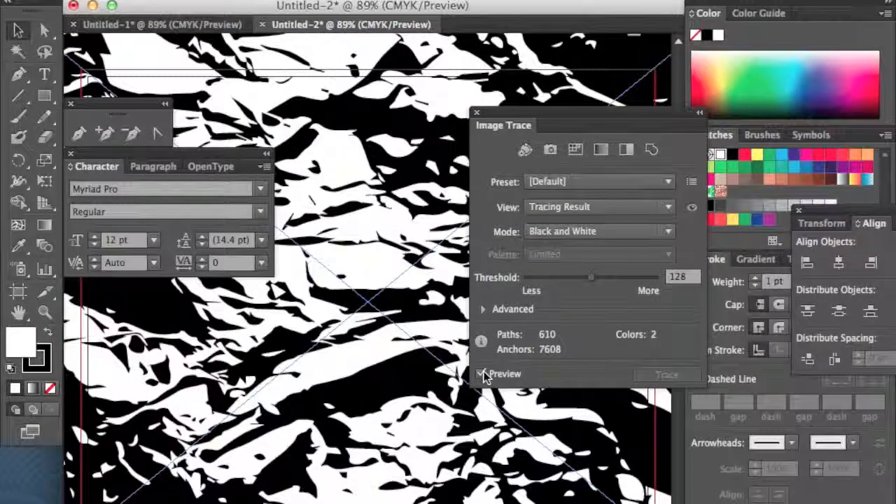
{"action": "left_click", "coordinate": [624, 278]}
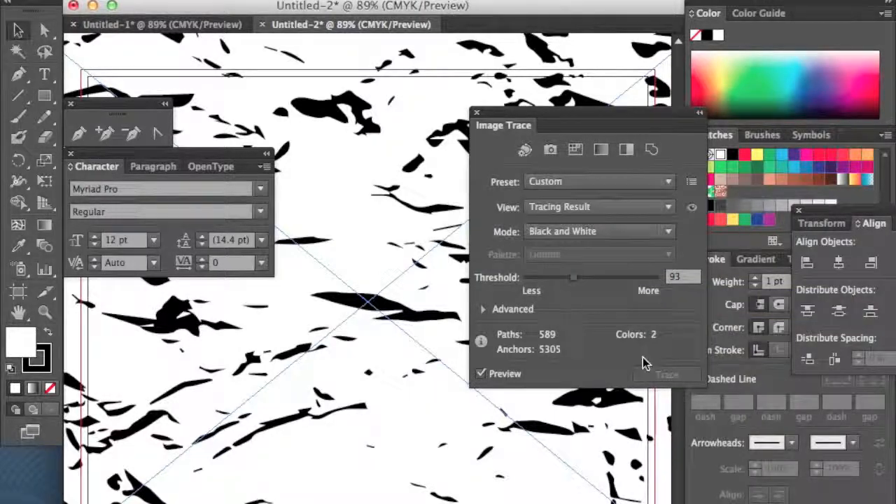
{"action": "left_click", "coordinate": [505, 373]}
{"action": "left_click", "coordinate": [658, 375]}
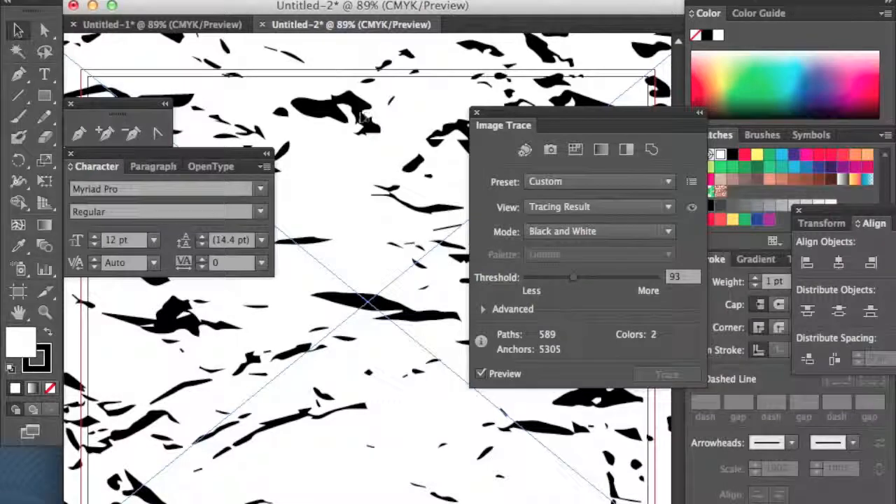
Expand the paper trace into editable vector paths with the Object and Fill options enabled.
{"action": "left_click_drag", "start_coordinate": [473, 117], "coordinate": [586, 229]}
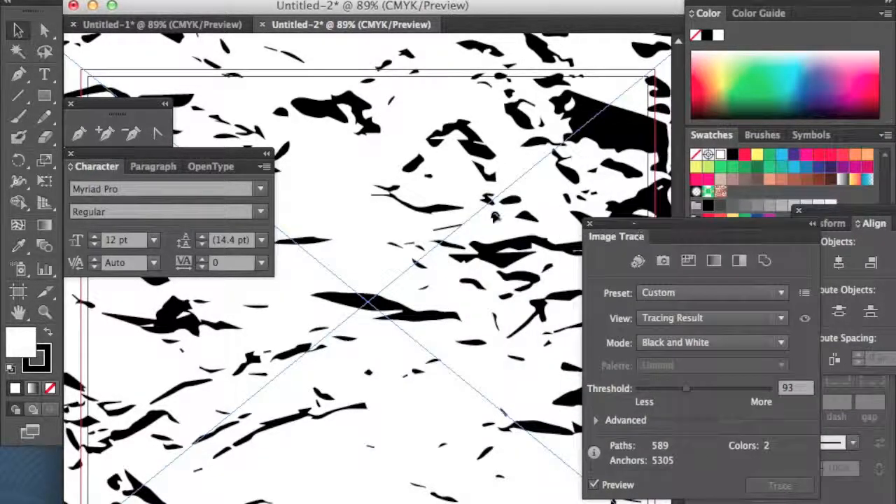
{"action": "left_click", "coordinate": [215, 1]}
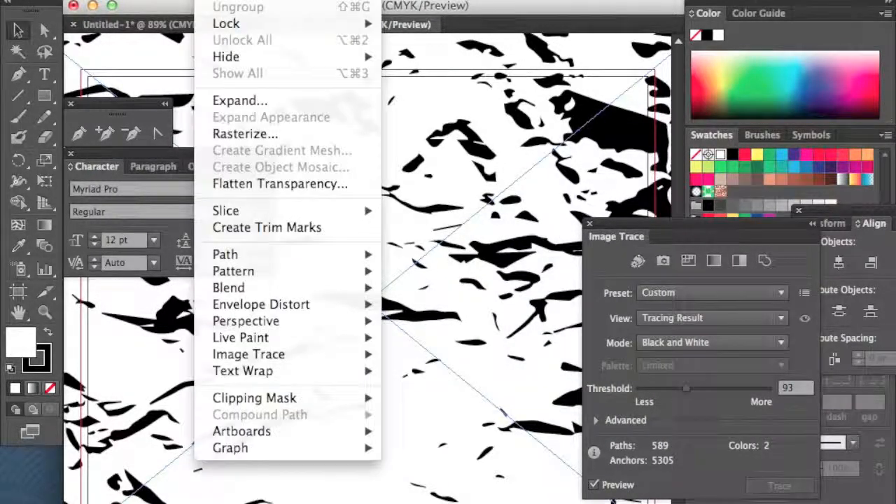
{"action": "left_click", "coordinate": [246, 104]}
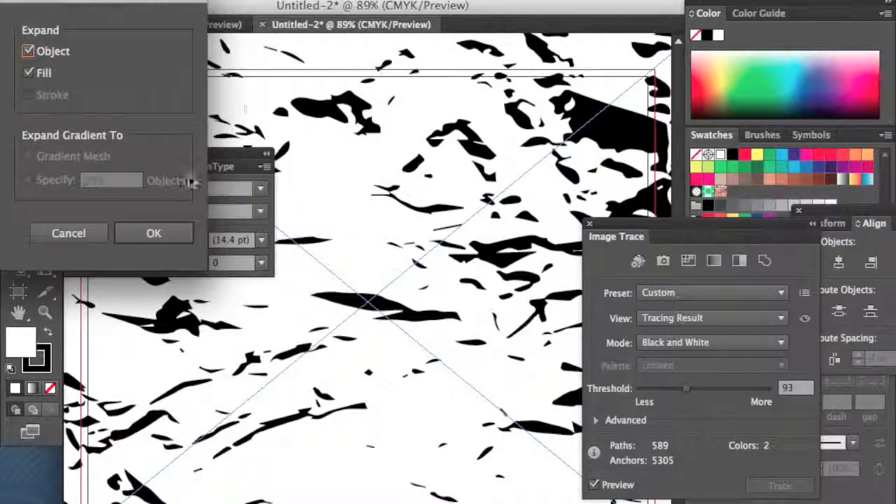
{"action": "left_click", "coordinate": [147, 234]}
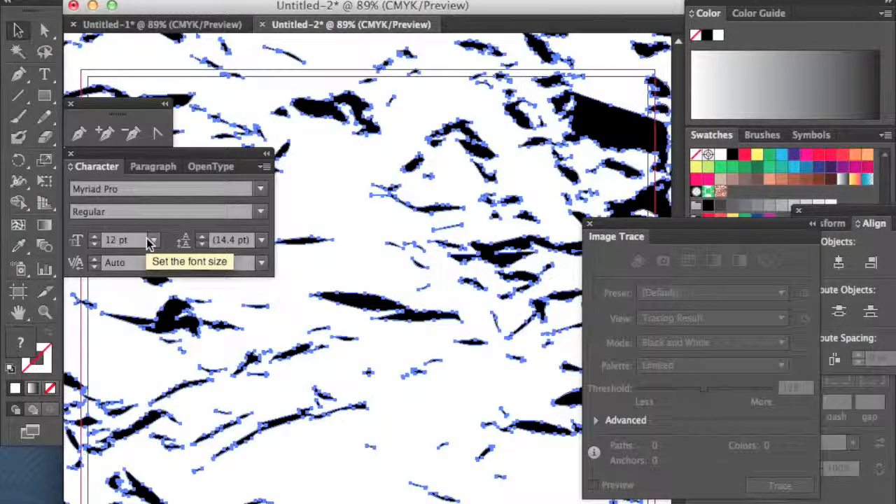
Ungroup the expanded paper trace to separate its black and white shapes.
{"action": "left_click", "coordinate": [212, 0]}
{"action": "left_click", "coordinate": [228, 8]}
{"action": "left_click", "coordinate": [213, 0]}
{"action": "left_click", "coordinate": [241, 7]}
{"action": "left_click", "coordinate": [228, 1]}
{"action": "left_click", "coordinate": [222, 0]}
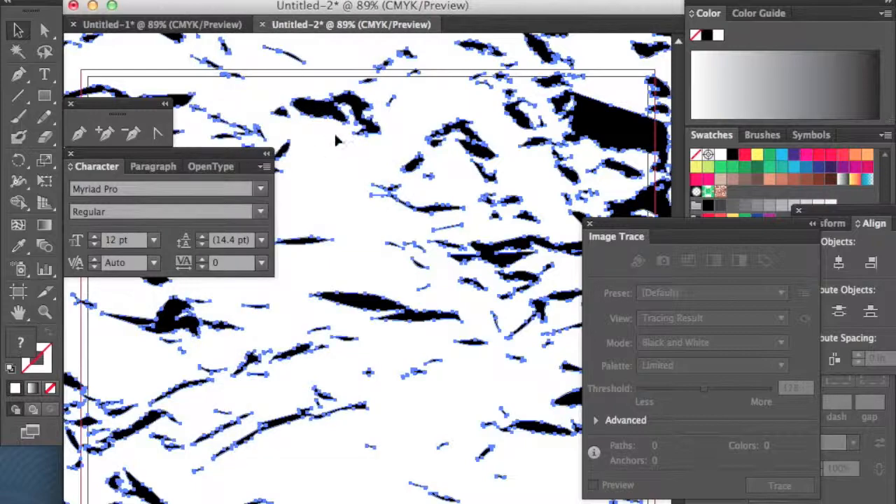
Select every white shape in the trace by matching Fill Color and delete them.
{"action": "scroll", "coordinate": [355, 83], "scroll_direction": "up", "scroll_amount": 5}
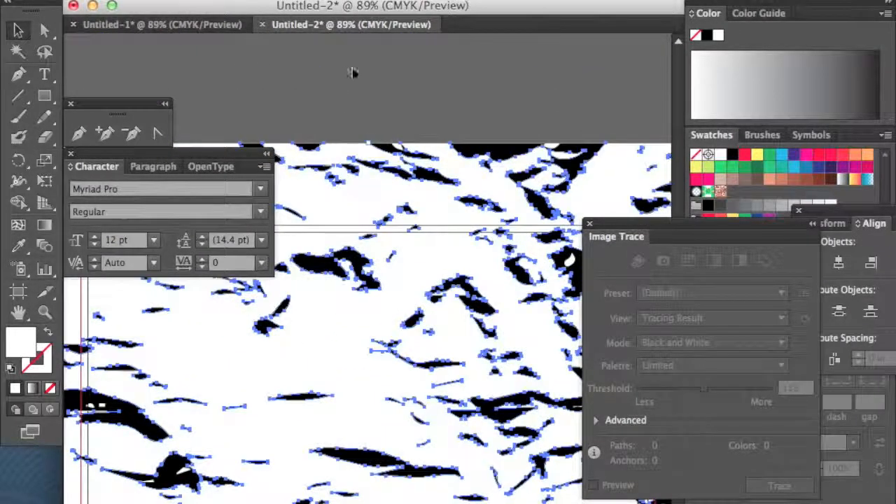
{"action": "left_click", "coordinate": [315, 0]}
{"action": "mouse_move", "coordinate": [356, 84]}
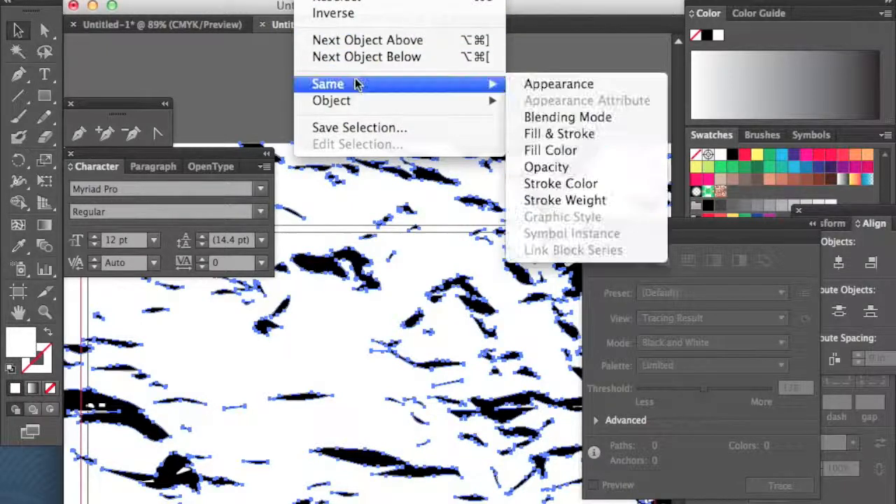
{"action": "left_click", "coordinate": [536, 148]}
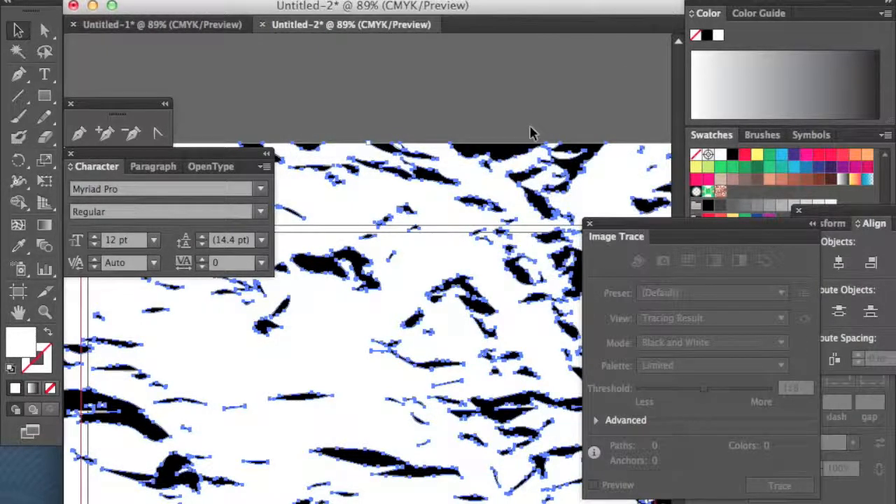
{"action": "key", "text": "Delete"}
{"action": "scroll", "coordinate": [530, 133], "scroll_direction": "down", "scroll_amount": 3}
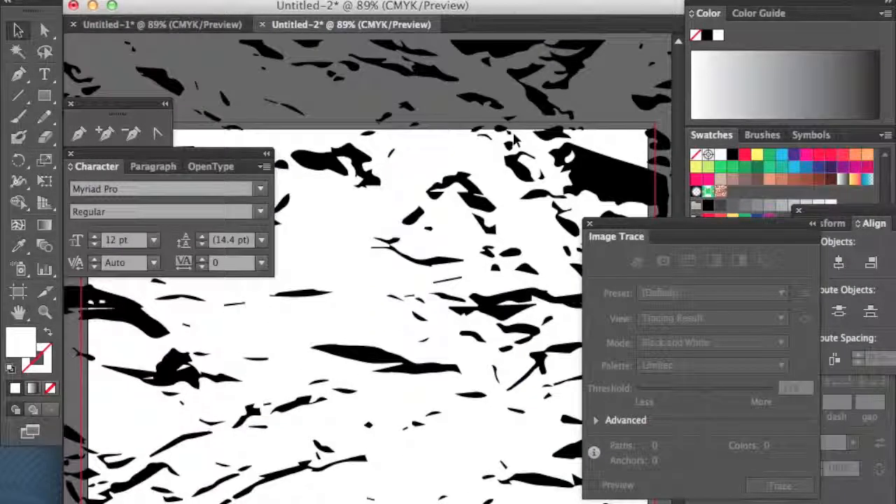
Move the black paper texture and scale it down to sit fully inside the artboard.
{"action": "left_click", "coordinate": [513, 138]}
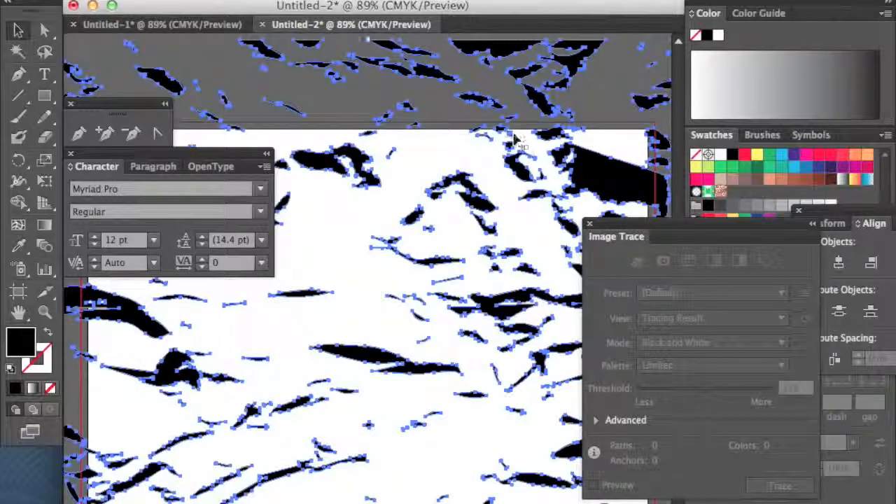
{"action": "mouse_move", "coordinate": [540, 76]}
{"action": "left_mouse_down"}
{"action": "mouse_move", "coordinate": [473, 84]}
{"action": "mouse_move", "coordinate": [644, 69]}
{"action": "left_mouse_up"}
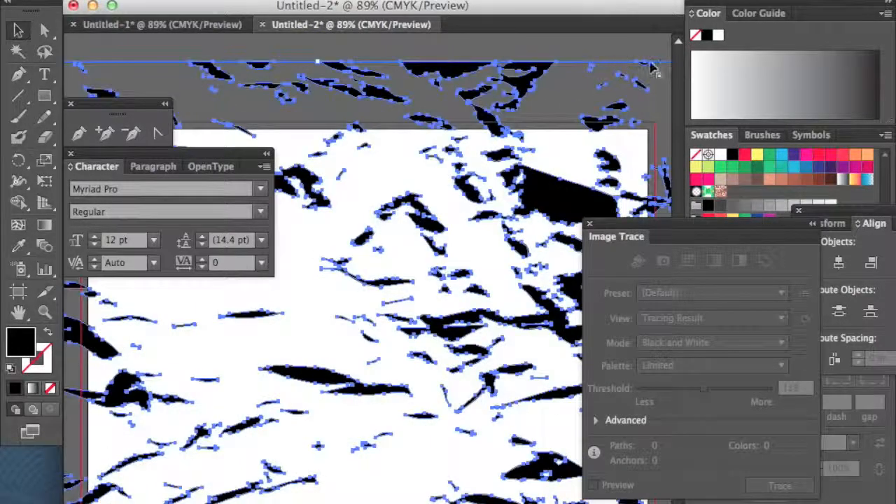
{"action": "mouse_move", "coordinate": [628, 100]}
{"action": "left_mouse_down"}
{"action": "mouse_move", "coordinate": [552, 106]}
{"action": "mouse_move", "coordinate": [598, 79]}
{"action": "mouse_move", "coordinate": [596, 64]}
{"action": "mouse_move", "coordinate": [290, 359]}
{"action": "mouse_move", "coordinate": [390, 313]}
{"action": "mouse_move", "coordinate": [515, 226]}
{"action": "left_mouse_up"}
{"action": "left_click_drag", "start_coordinate": [568, 137], "coordinate": [428, 254]}
{"action": "left_click_drag", "start_coordinate": [383, 286], "coordinate": [484, 194]}
{"action": "left_click", "coordinate": [445, 132]}
{"action": "left_click", "coordinate": [459, 207]}
Try to recolor the black texture with a bright red fill.
{"action": "double_click", "coordinate": [19, 341]}
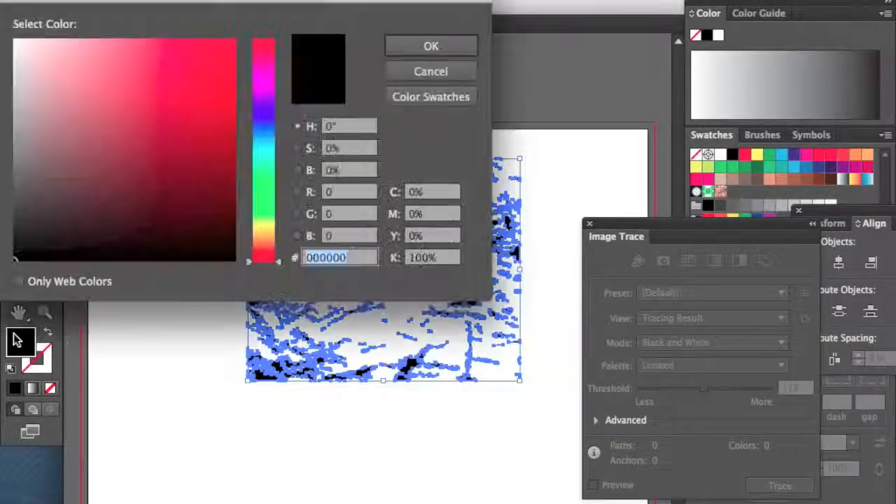
{"action": "left_click", "coordinate": [210, 48]}
{"action": "left_click", "coordinate": [439, 42]}
{"action": "left_click", "coordinate": [516, 79]}
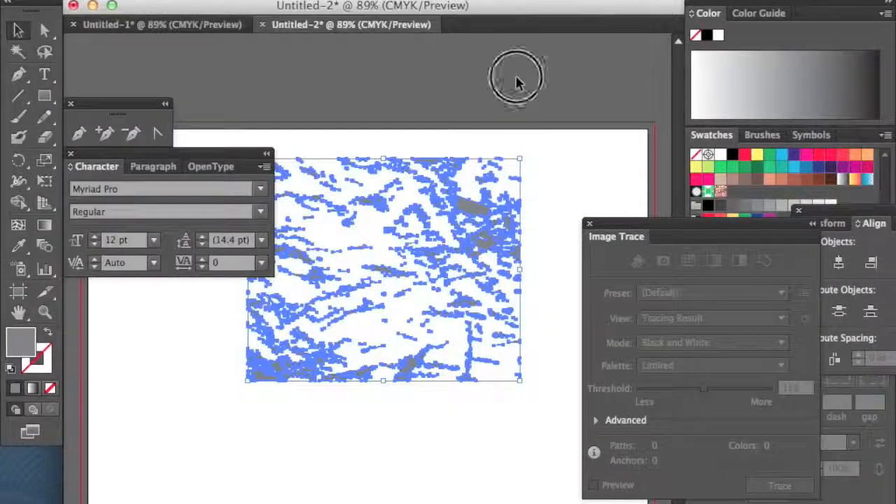
Switch the document color mode to RGB Color and back to CMYK Color with the texture selected.
{"action": "left_click", "coordinate": [464, 219]}
{"action": "left_click", "coordinate": [214, 0]}
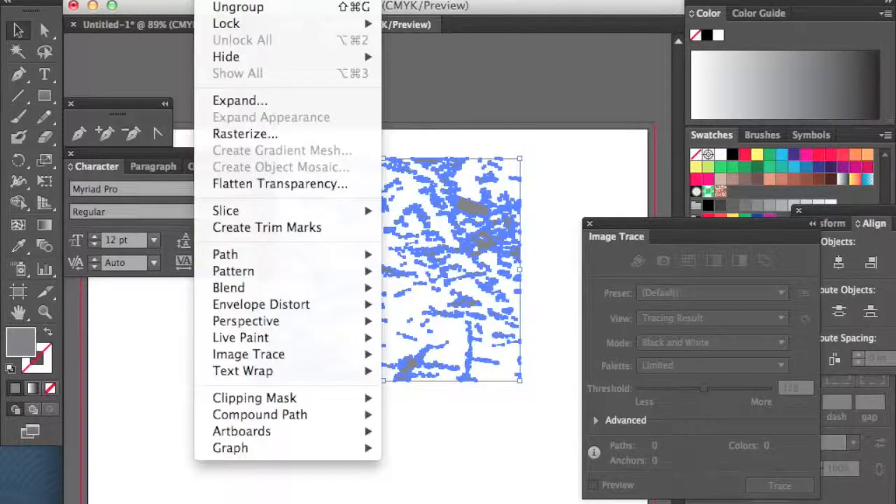
{"action": "mouse_move", "coordinate": [135, 0]}
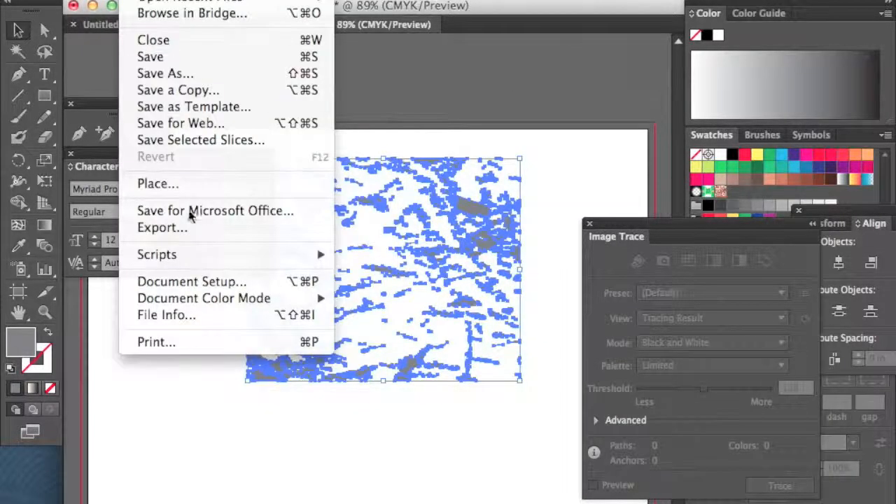
{"action": "mouse_move", "coordinate": [219, 300]}
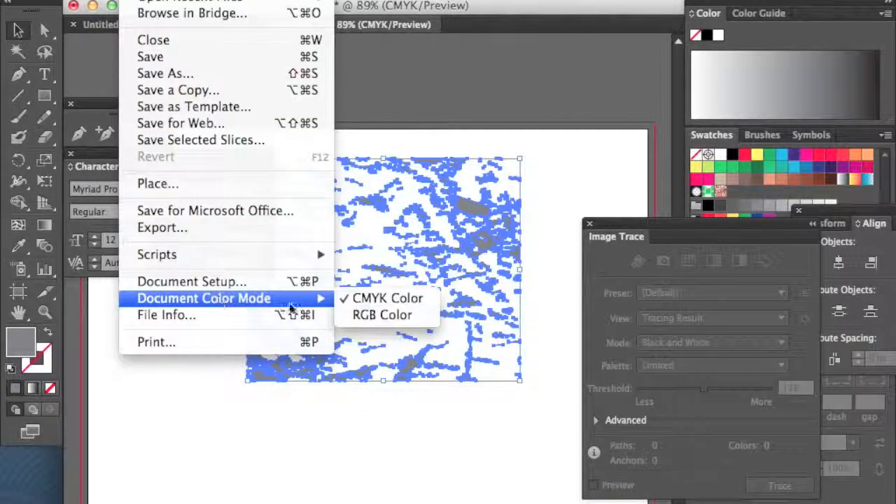
{"action": "left_click", "coordinate": [408, 314]}
{"action": "left_click", "coordinate": [135, 0]}
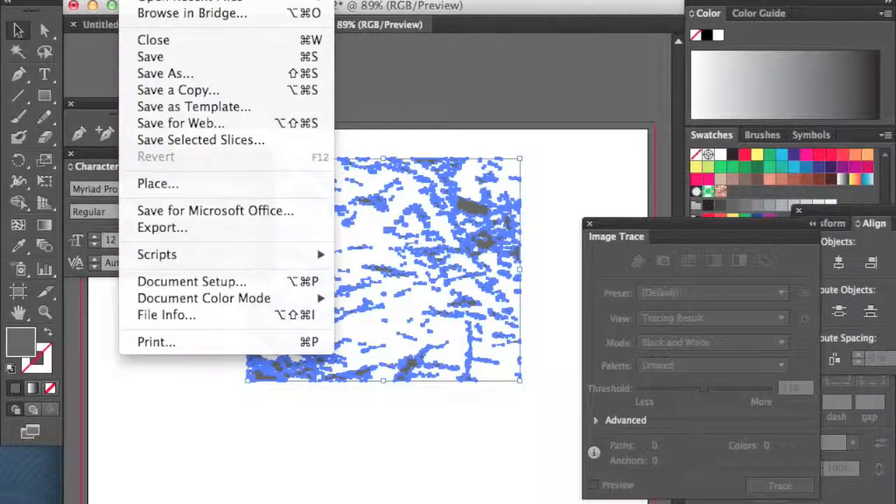
{"action": "mouse_move", "coordinate": [221, 297]}
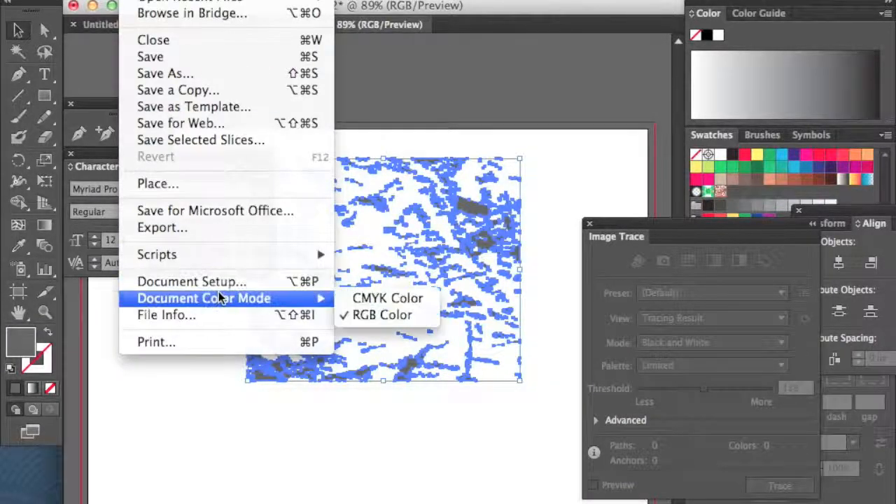
{"action": "left_click", "coordinate": [366, 301]}
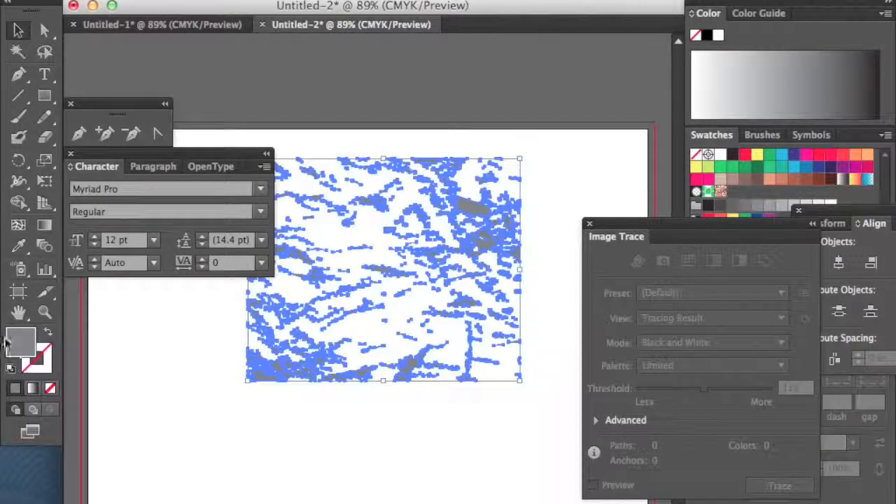
Retry applying a saturated fill color to the gray texture, then deselect it.
{"action": "double_click", "coordinate": [7, 341]}
{"action": "left_click", "coordinate": [226, 54]}
{"action": "left_click", "coordinate": [407, 42]}
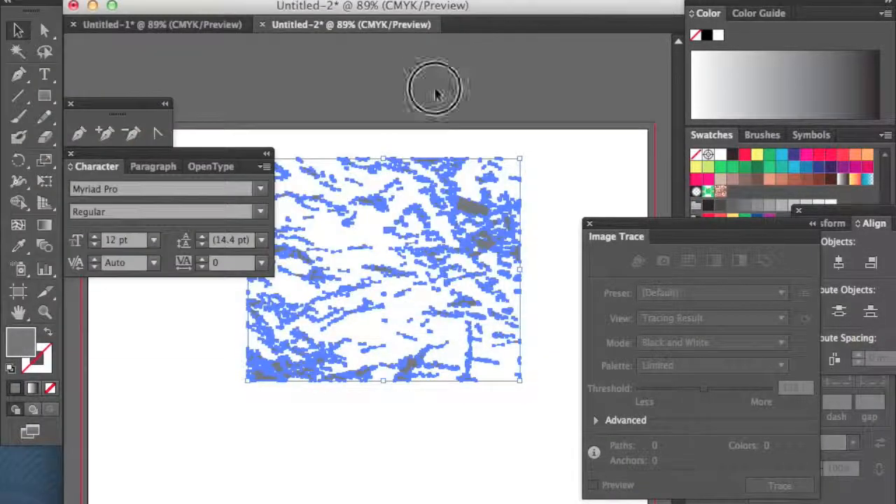
{"action": "left_click", "coordinate": [434, 93]}
{"action": "left_click", "coordinate": [133, 0]}
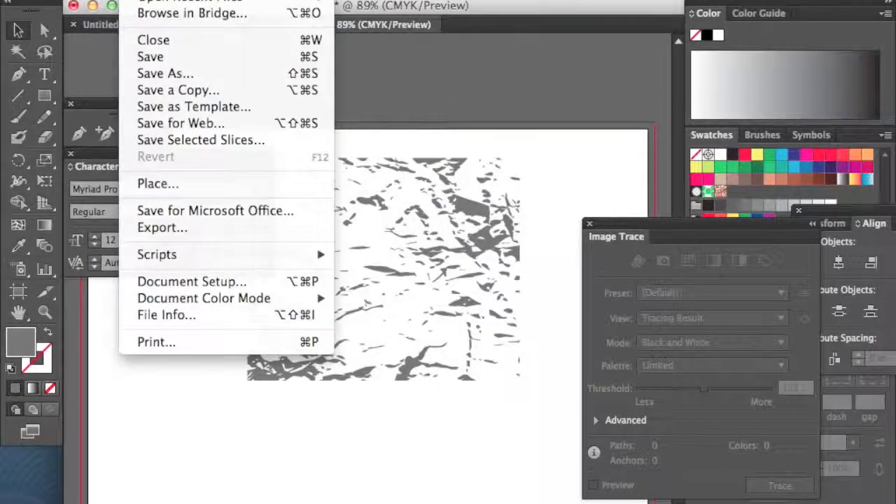
{"action": "mouse_move", "coordinate": [214, 296]}
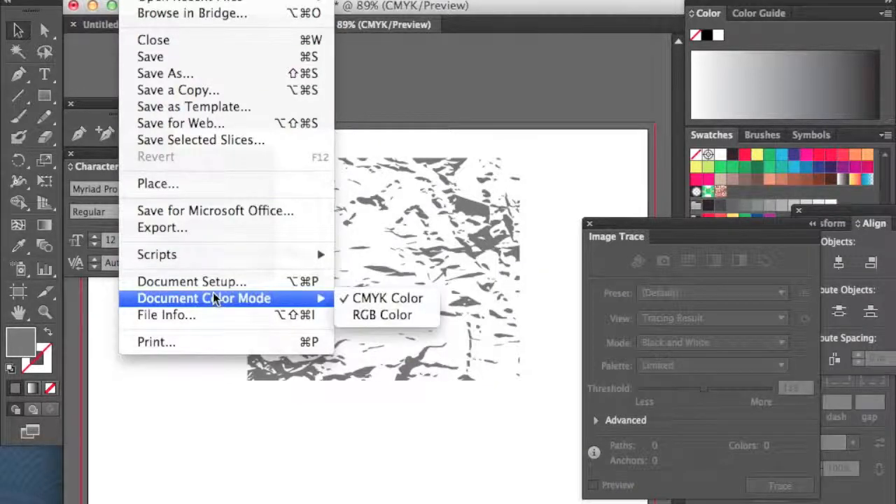
{"action": "mouse_move", "coordinate": [216, 0]}
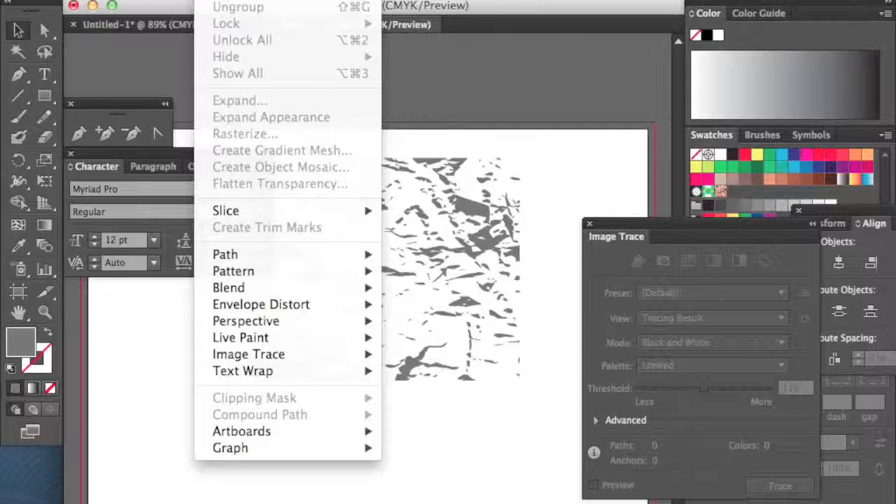
{"action": "mouse_move", "coordinate": [175, 0]}
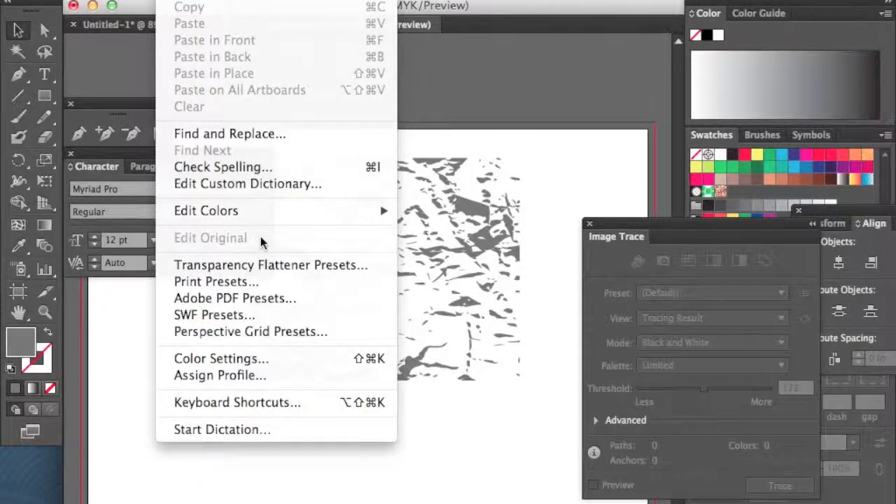
{"action": "mouse_move", "coordinate": [267, 214]}
{"action": "mouse_move", "coordinate": [475, 227]}
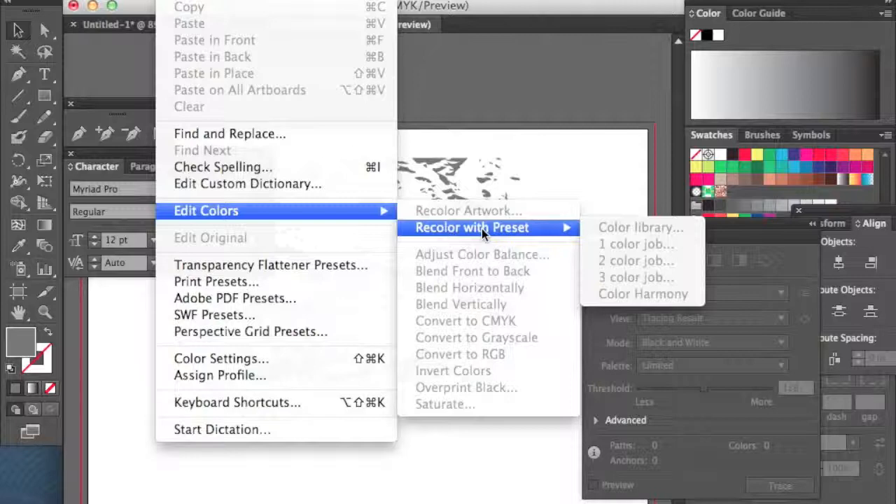
{"action": "left_click", "coordinate": [484, 152]}
Select the gray texture and convert its colors to CMYK with Edit Colors.
{"action": "left_click", "coordinate": [462, 204]}
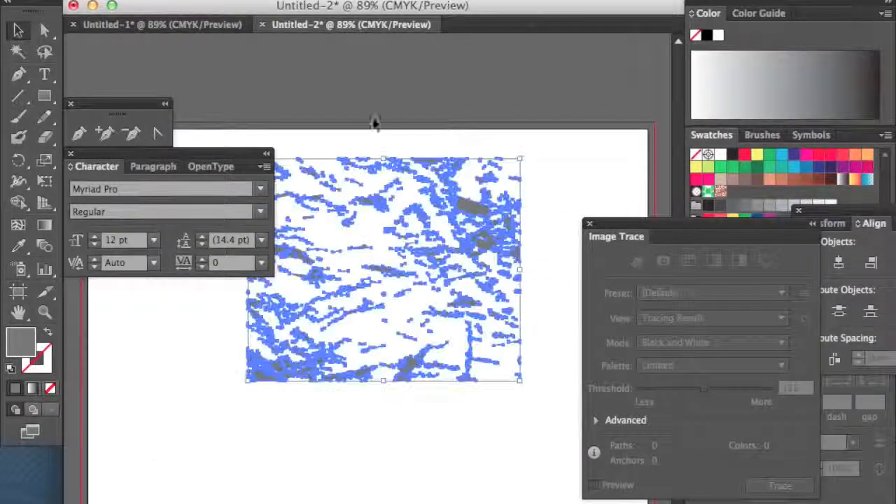
{"action": "left_click", "coordinate": [217, 0]}
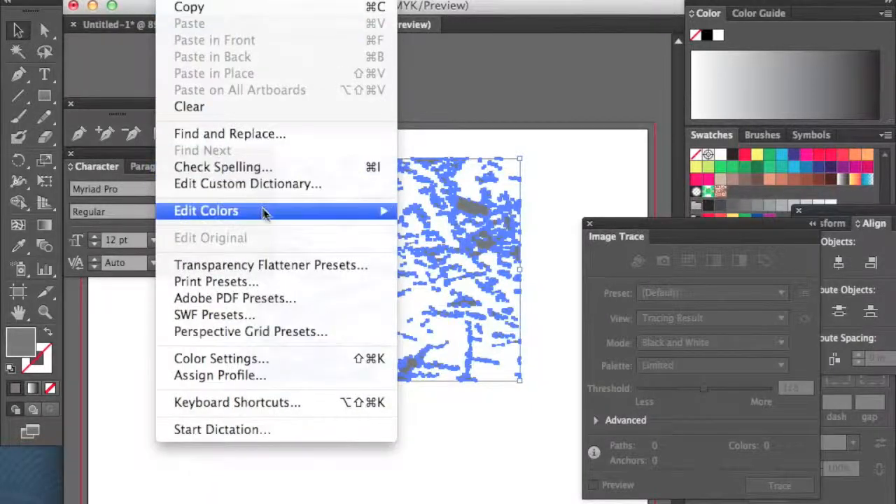
{"action": "mouse_move", "coordinate": [264, 212]}
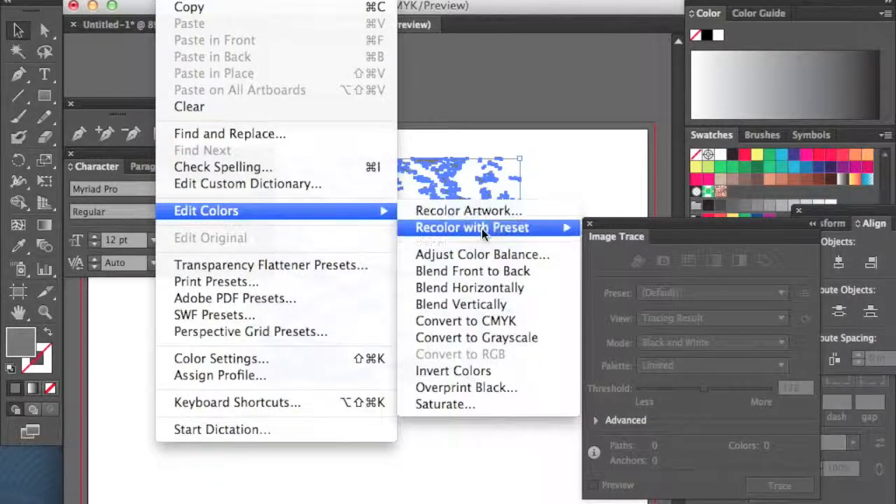
{"action": "mouse_move", "coordinate": [482, 229]}
{"action": "left_click", "coordinate": [476, 321]}
{"action": "left_click", "coordinate": [340, 140]}
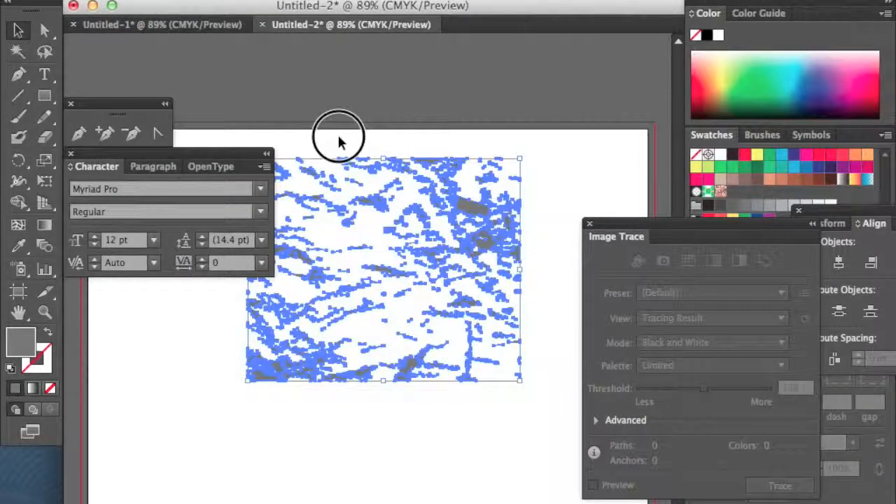
Fill the converted texture with a bright blue.
{"action": "left_click", "coordinate": [480, 216]}
{"action": "double_click", "coordinate": [31, 350]}
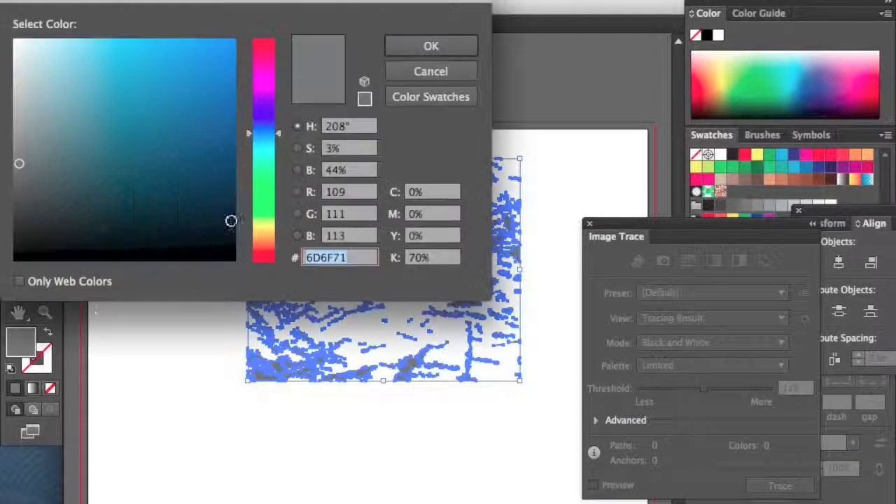
{"action": "left_click", "coordinate": [216, 60]}
{"action": "left_click", "coordinate": [415, 44]}
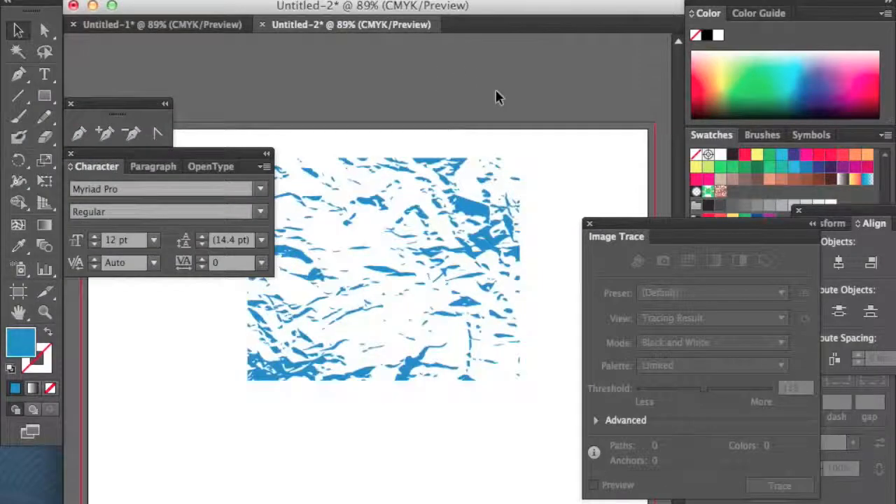
Reposition the blue texture and enlarge it to cover most of the artboard, then deselect it.
{"action": "left_click_drag", "start_coordinate": [475, 211], "coordinate": [429, 253]}
{"action": "left_click_drag", "start_coordinate": [474, 423], "coordinate": [640, 503]}
{"action": "left_click_drag", "start_coordinate": [521, 233], "coordinate": [399, 170]}
{"action": "left_click", "coordinate": [422, 110]}
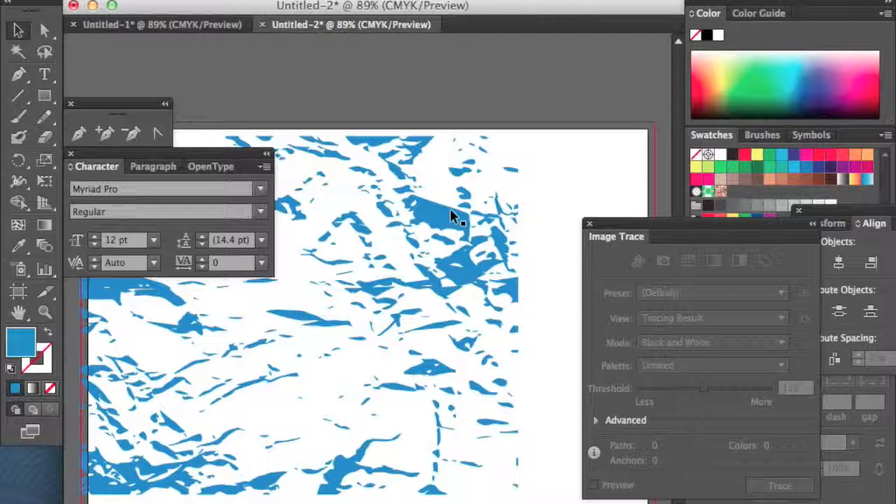
{"action": "left_click", "coordinate": [215, 0]}
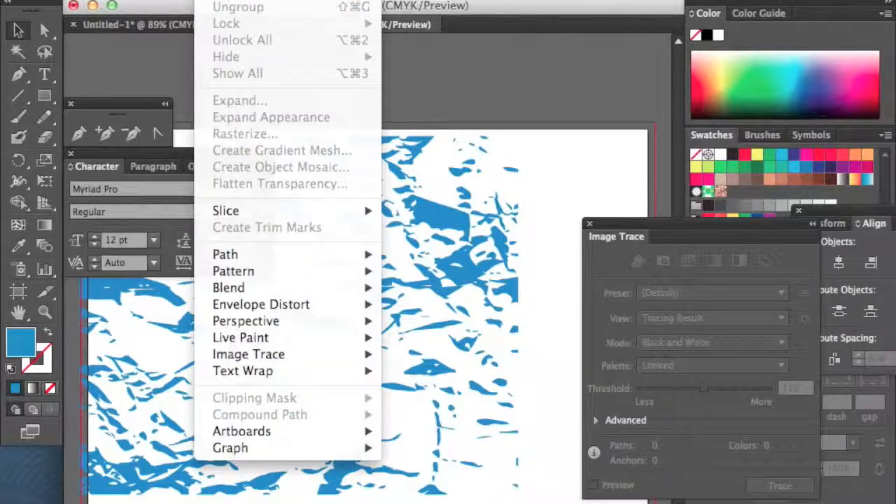
{"action": "left_click", "coordinate": [476, 117]}
{"action": "left_click", "coordinate": [173, 0]}
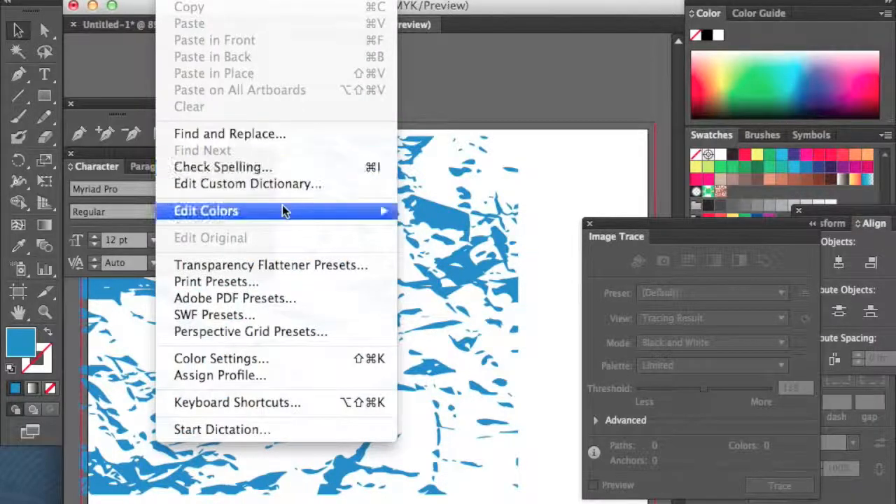
{"action": "mouse_move", "coordinate": [303, 210]}
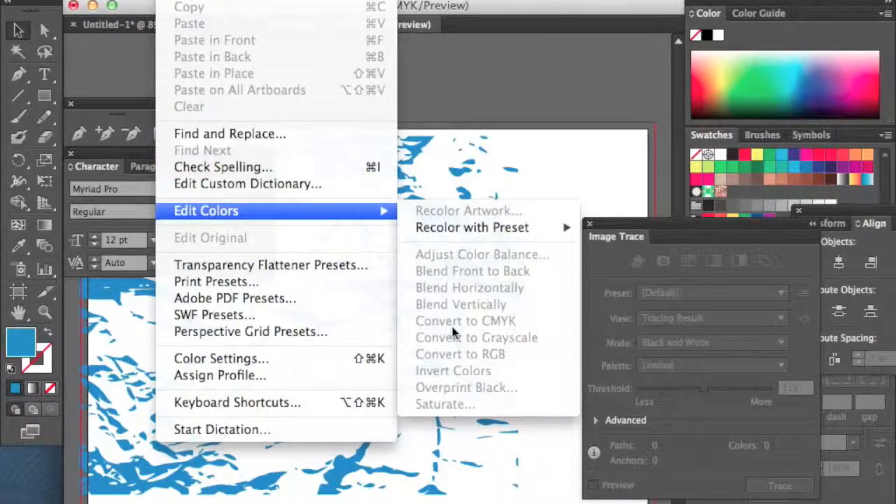
{"action": "left_click", "coordinate": [461, 106]}
Shift the blue texture slightly to the right on the artboard and apply the blue gradient swatch to it.
{"action": "left_click_drag", "start_coordinate": [439, 218], "coordinate": [474, 219]}
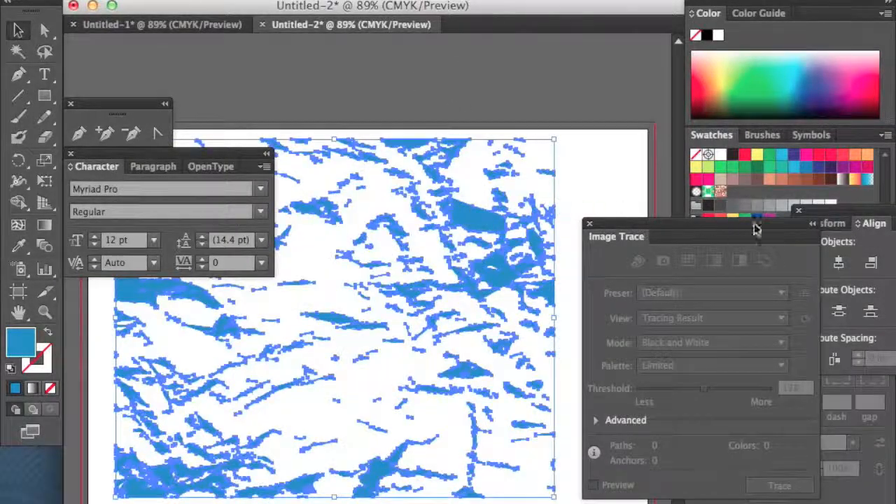
{"action": "left_click", "coordinate": [867, 180]}
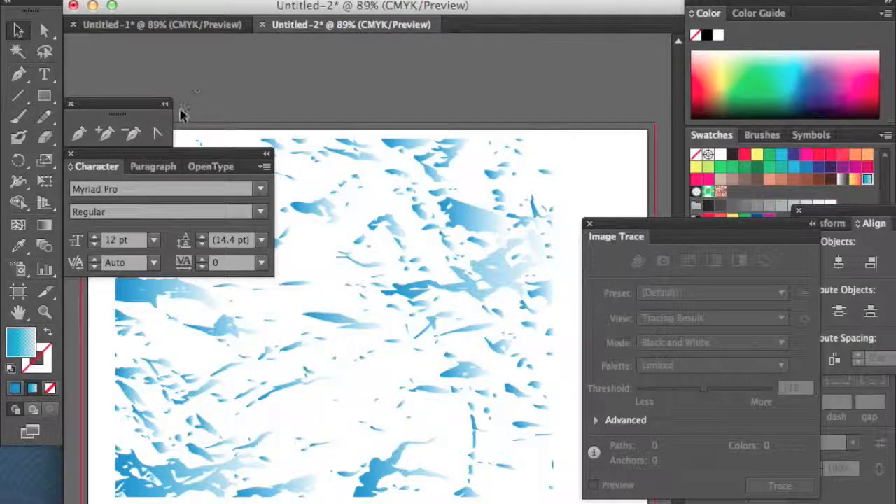
Draw a closed T-shirt outline with the Pen tool, with a curved neckline and straight-edged sleeves, overlapping the upper part of the texture.
{"action": "left_click", "coordinate": [79, 133]}
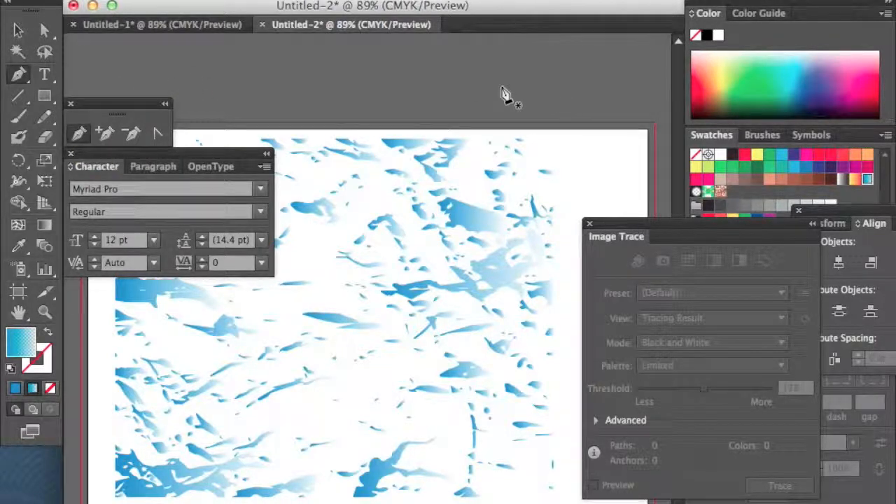
{"action": "left_click", "coordinate": [305, 76]}
{"action": "left_click_drag", "start_coordinate": [426, 76], "coordinate": [483, 179]}
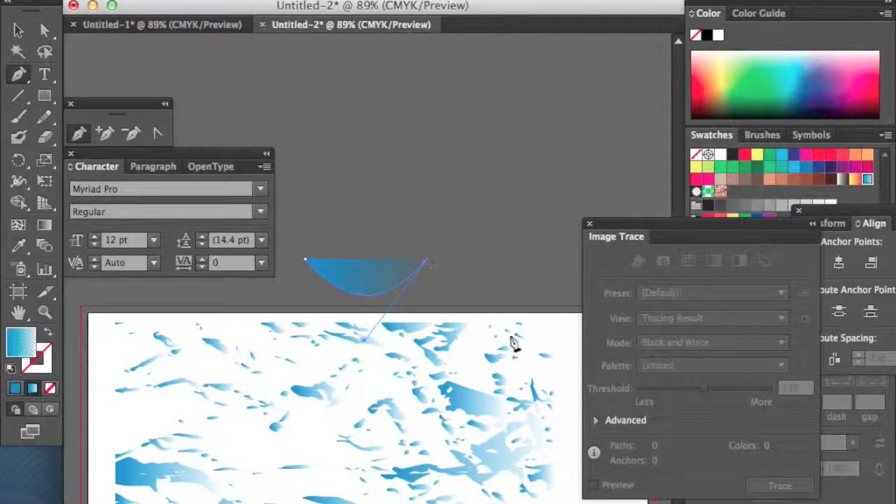
{"action": "left_click", "coordinate": [543, 321]}
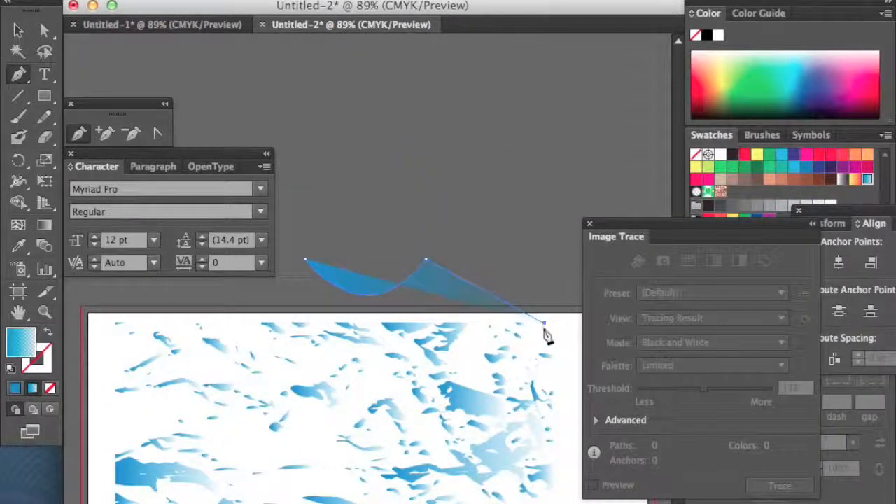
{"action": "left_click", "coordinate": [493, 389]}
{"action": "left_click", "coordinate": [449, 498]}
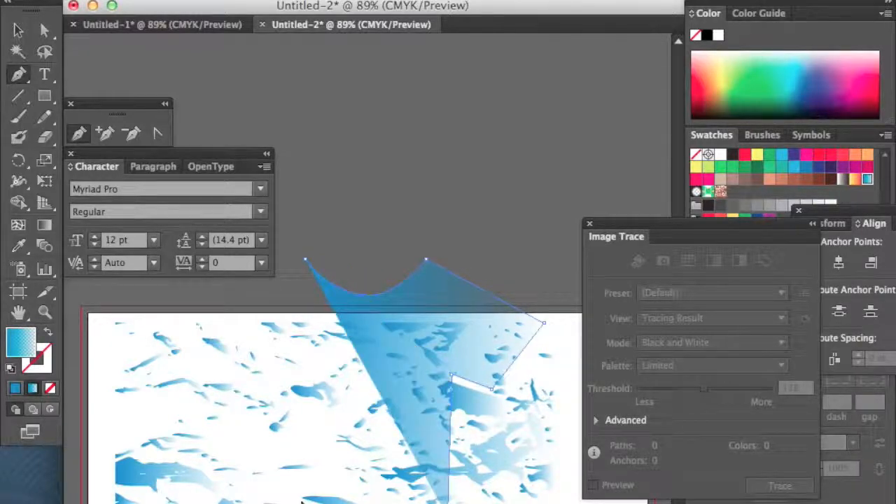
{"action": "left_click", "coordinate": [293, 499]}
{"action": "left_click", "coordinate": [305, 357]}
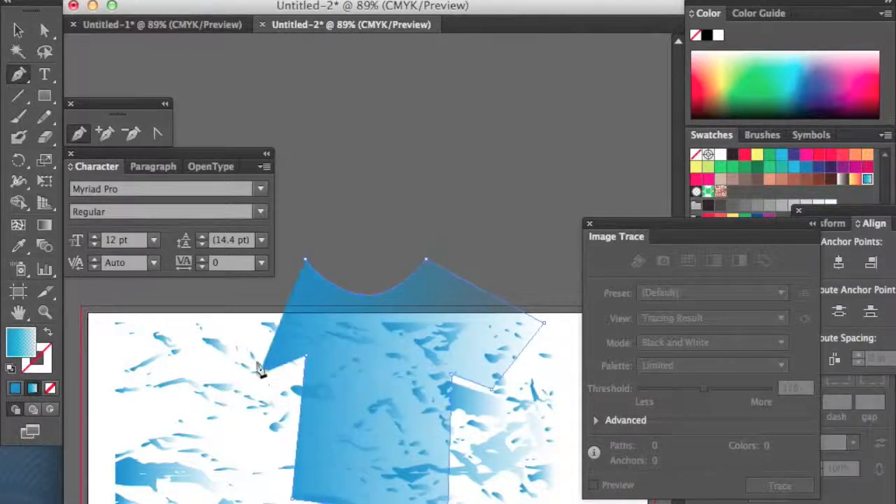
{"action": "left_click", "coordinate": [225, 309]}
{"action": "left_click", "coordinate": [306, 264]}
{"action": "key", "text": "v"}
Move the T-shirt shape down over the texture and scale the texture down so it just surrounds the shirt.
{"action": "scroll", "coordinate": [389, 150], "scroll_direction": "down", "scroll_amount": 5}
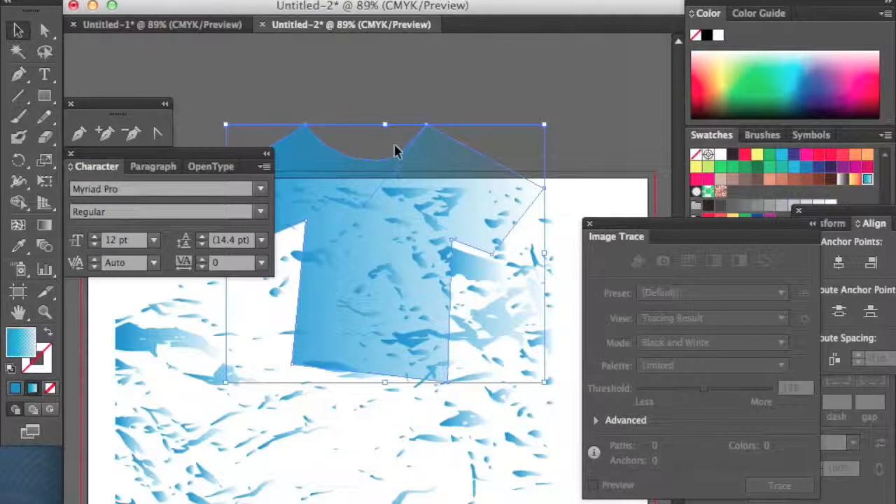
{"action": "left_click_drag", "start_coordinate": [451, 242], "coordinate": [429, 383]}
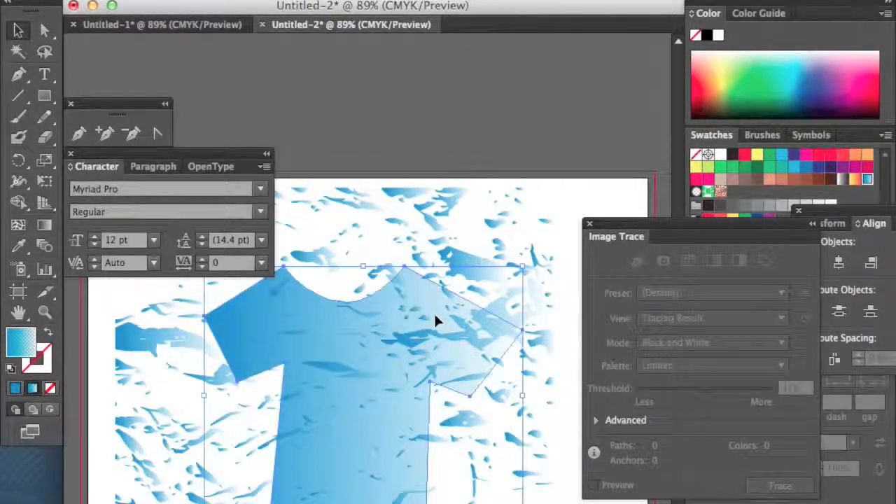
{"action": "left_click", "coordinate": [480, 286]}
{"action": "left_click", "coordinate": [553, 187]}
{"action": "mouse_move", "coordinate": [553, 187]}
{"action": "left_mouse_down"}
{"action": "mouse_move", "coordinate": [334, 357]}
{"action": "mouse_move", "coordinate": [245, 402]}
{"action": "mouse_move", "coordinate": [319, 340]}
{"action": "mouse_move", "coordinate": [425, 473]}
{"action": "mouse_move", "coordinate": [544, 502]}
{"action": "left_mouse_up"}
{"action": "left_click_drag", "start_coordinate": [488, 503], "coordinate": [487, 482]}
Fill the T-shirt shape with the yellow swatch and send it behind the blue texture.
{"action": "left_click", "coordinate": [438, 244]}
{"action": "left_click", "coordinate": [342, 329]}
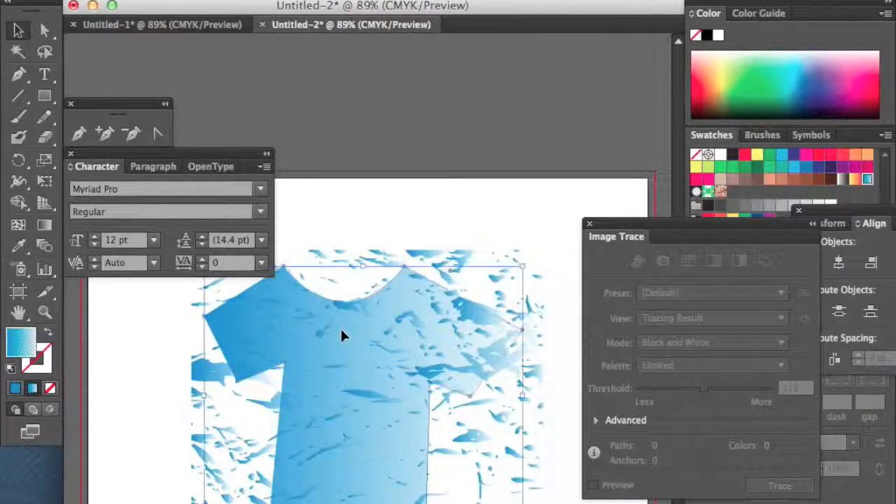
{"action": "left_click", "coordinate": [756, 155]}
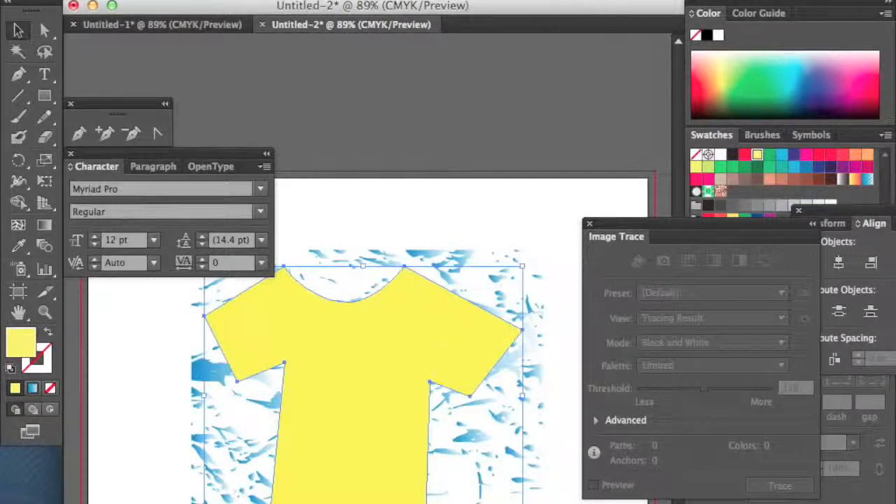
{"action": "left_click", "coordinate": [216, 0]}
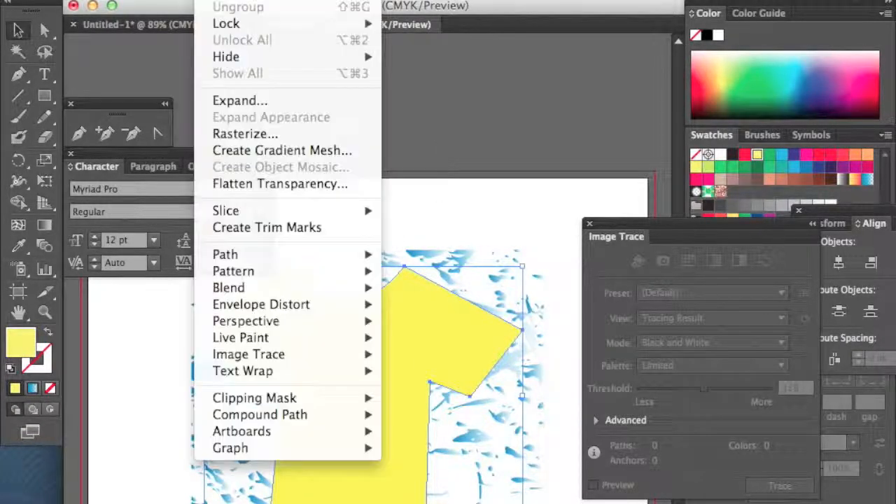
{"action": "left_click", "coordinate": [461, 8]}
{"action": "left_click", "coordinate": [480, 170]}
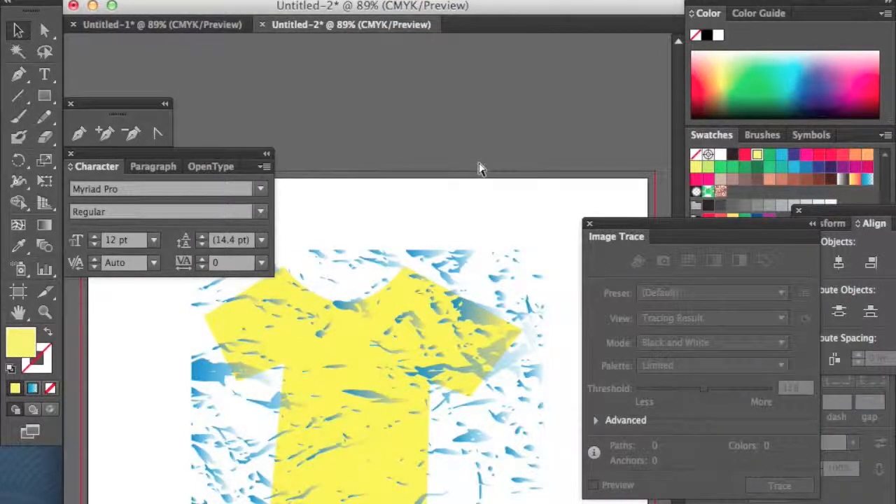
Paste a copy of the shirt in front without a fill and make it a clipping mask for the texture.
{"action": "key", "text": "super+f"}
{"action": "left_click", "coordinate": [47, 331]}
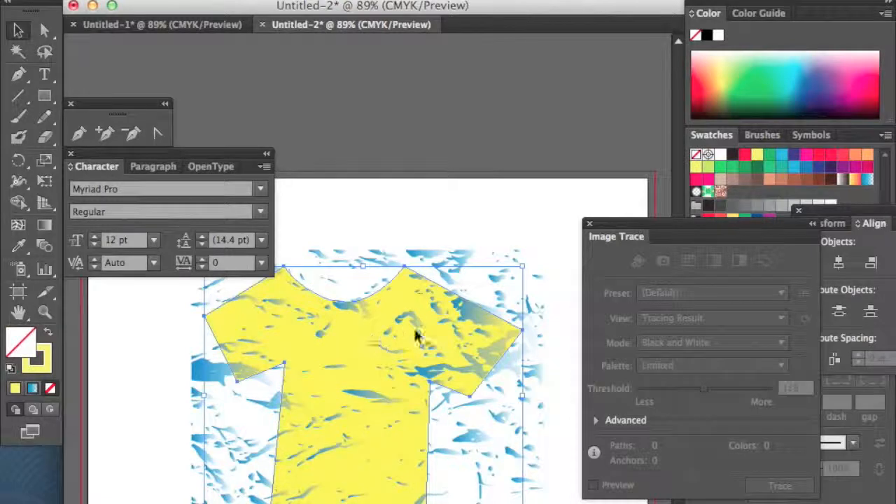
{"action": "left_click", "coordinate": [456, 265]}
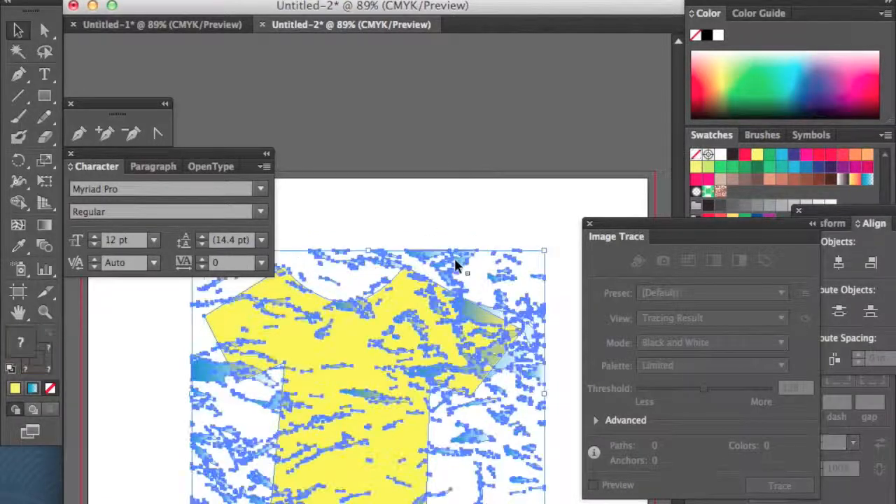
{"action": "left_click", "coordinate": [215, 0]}
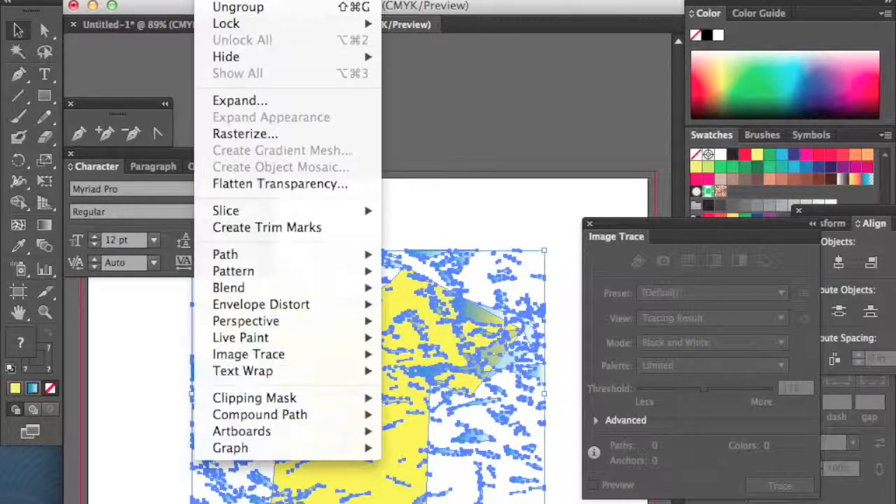
{"action": "mouse_move", "coordinate": [301, 398]}
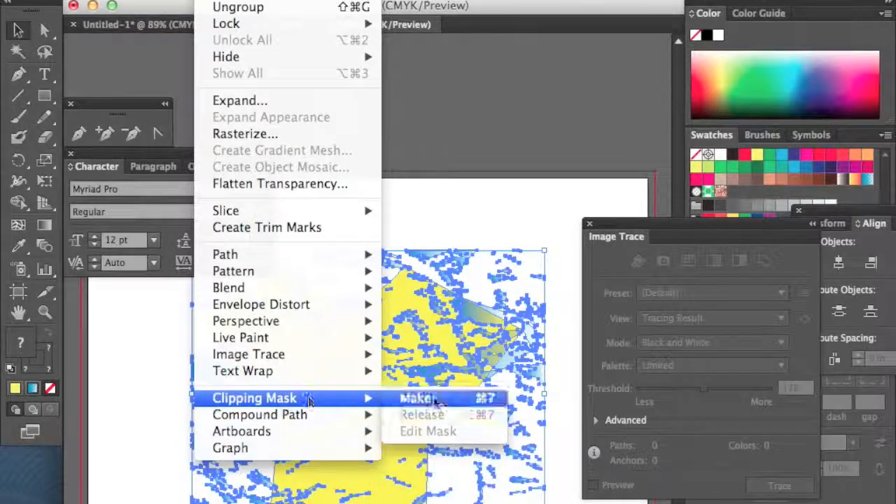
{"action": "left_click", "coordinate": [414, 398]}
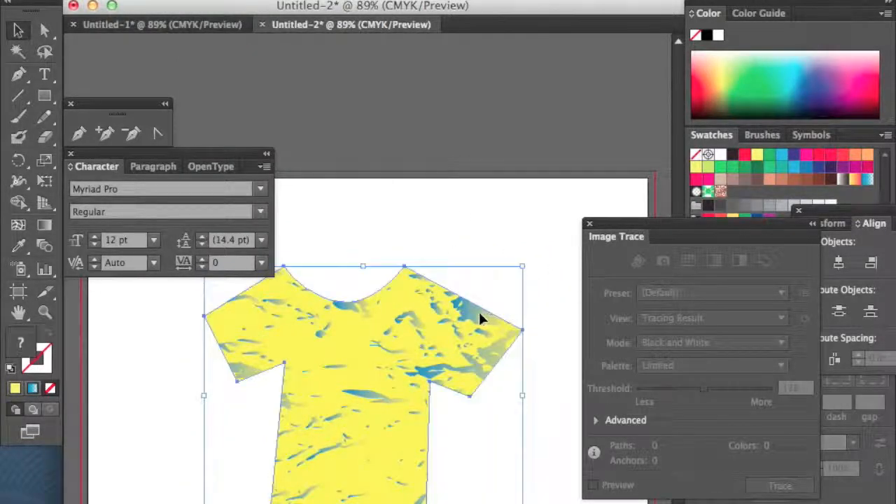
Move the Image Trace, Transform and Align panels aside and float the Transparency panel above the artboard.
{"action": "mouse_move", "coordinate": [696, 222]}
{"action": "left_mouse_down"}
{"action": "mouse_move", "coordinate": [690, 296]}
{"action": "mouse_move", "coordinate": [637, 190]}
{"action": "mouse_move", "coordinate": [548, 57]}
{"action": "left_mouse_up"}
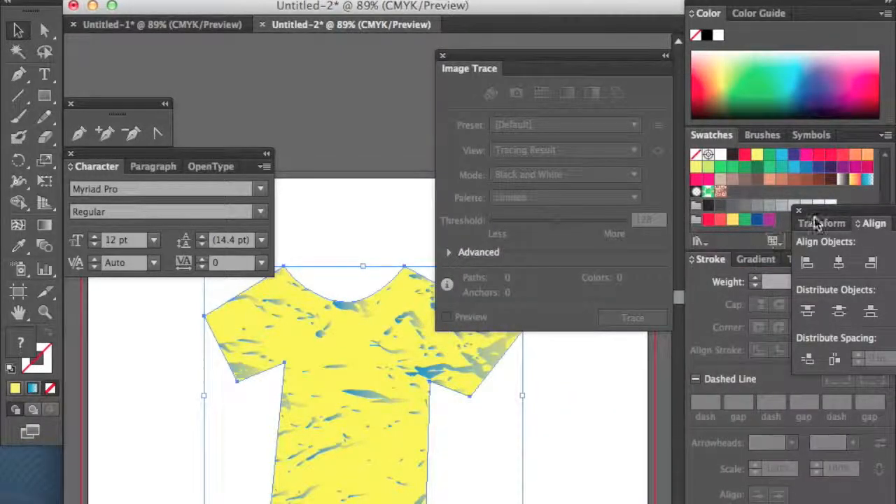
{"action": "left_click_drag", "start_coordinate": [816, 221], "coordinate": [525, 357]}
{"action": "left_click_drag", "start_coordinate": [816, 223], "coordinate": [462, 364]}
{"action": "left_click", "coordinate": [814, 260]}
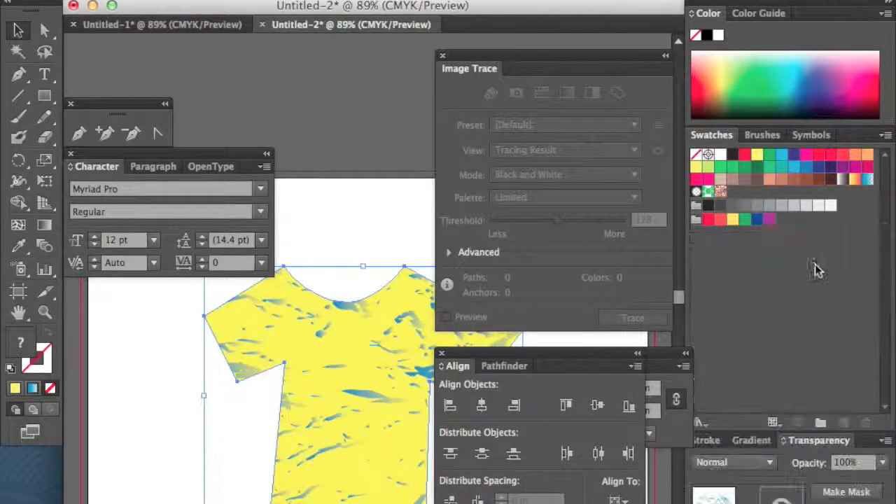
{"action": "mouse_move", "coordinate": [818, 440]}
{"action": "left_mouse_down"}
{"action": "mouse_move", "coordinate": [816, 386]}
{"action": "mouse_move", "coordinate": [330, 36]}
{"action": "mouse_move", "coordinate": [334, 69]}
{"action": "left_mouse_up"}
Try the Darken, Multiply, Color Dodge, Overlay and Soft Light blend modes on the clipped texture.
{"action": "left_click", "coordinate": [364, 92]}
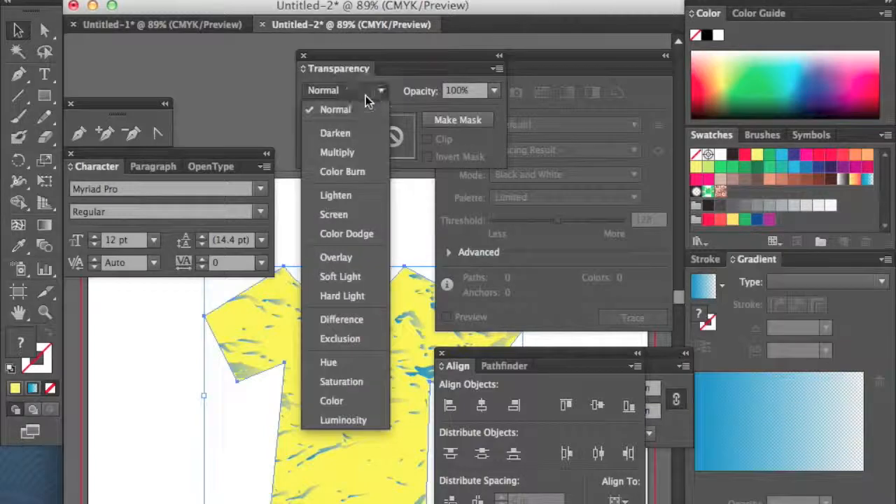
{"action": "left_click", "coordinate": [359, 135]}
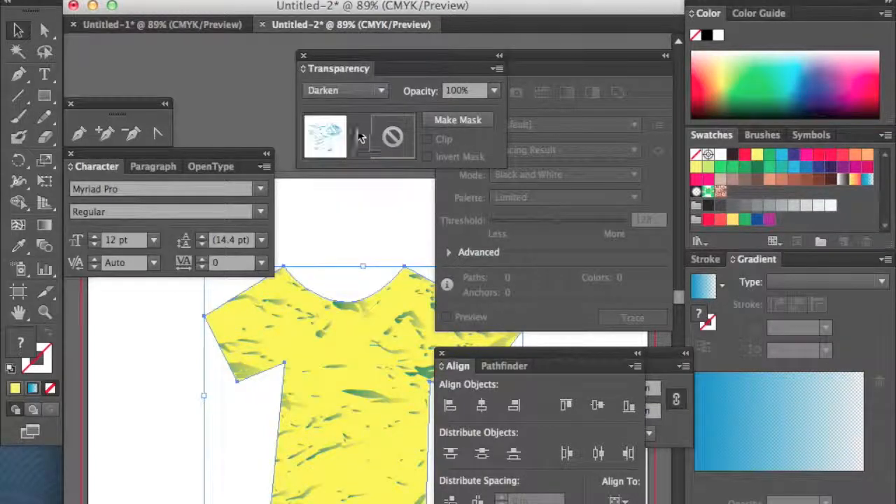
{"action": "left_click", "coordinate": [355, 93]}
{"action": "left_click", "coordinate": [355, 153]}
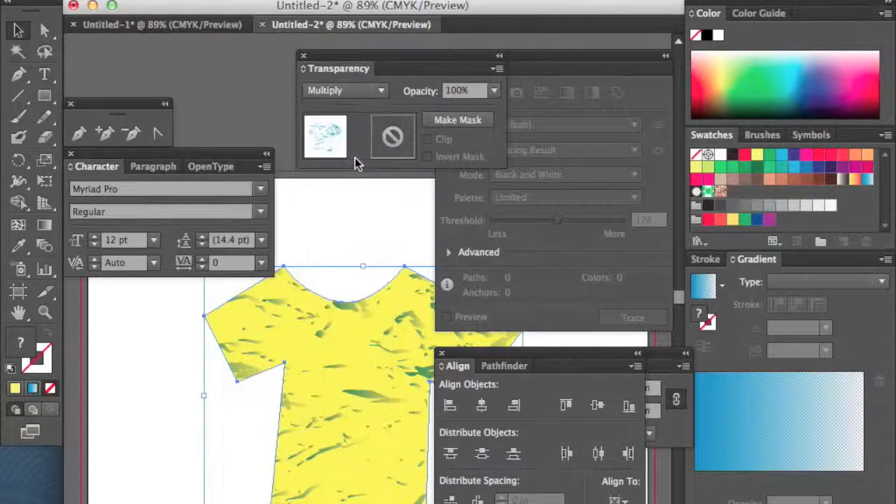
{"action": "left_click", "coordinate": [360, 91]}
{"action": "left_click", "coordinate": [361, 240]}
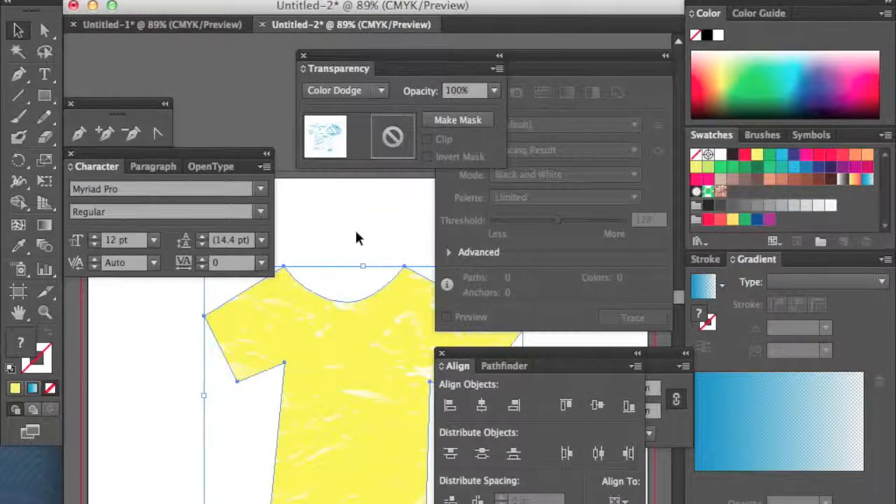
{"action": "left_click", "coordinate": [332, 92]}
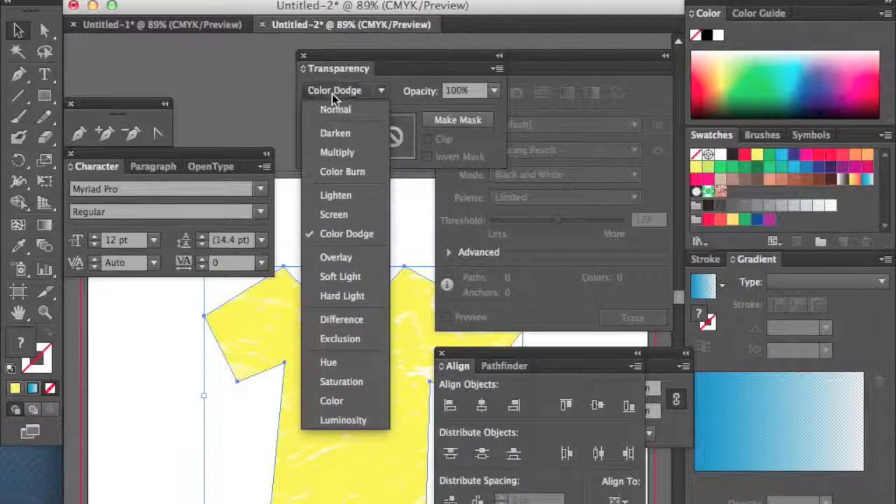
{"action": "left_click", "coordinate": [336, 260]}
{"action": "left_click", "coordinate": [349, 94]}
{"action": "left_click", "coordinate": [346, 278]}
Set the clipped texture's blend mode to Difference and deselect it.
{"action": "left_click", "coordinate": [355, 92]}
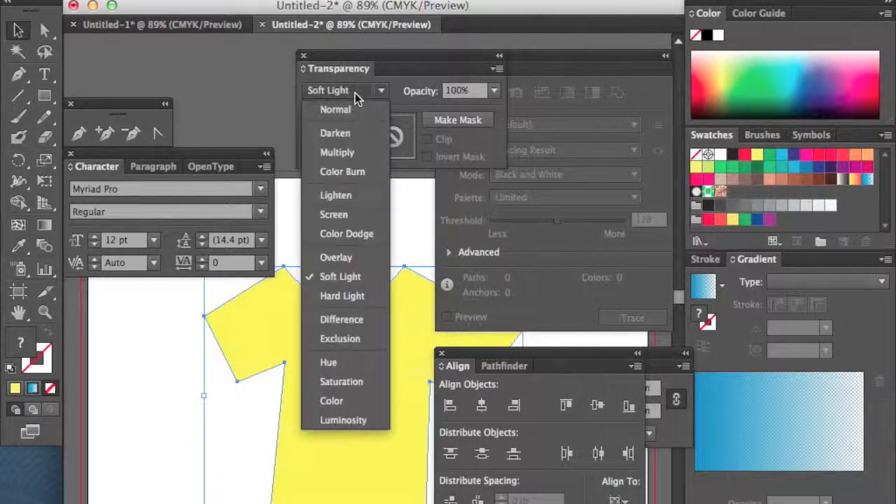
{"action": "left_click", "coordinate": [341, 319]}
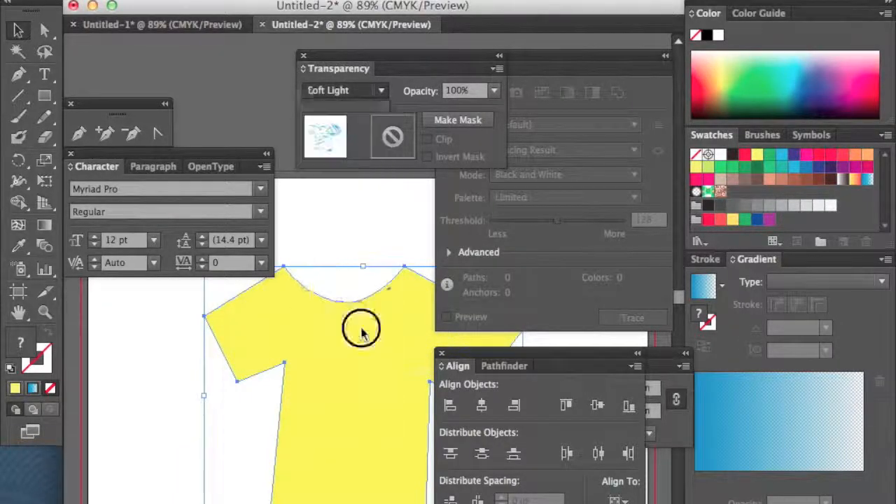
{"action": "left_click", "coordinate": [405, 240]}
Select the yellow shirt together with its clipped texture, shift it across the artboard and scale it down.
{"action": "left_click_drag", "start_coordinate": [338, 247], "coordinate": [426, 439]}
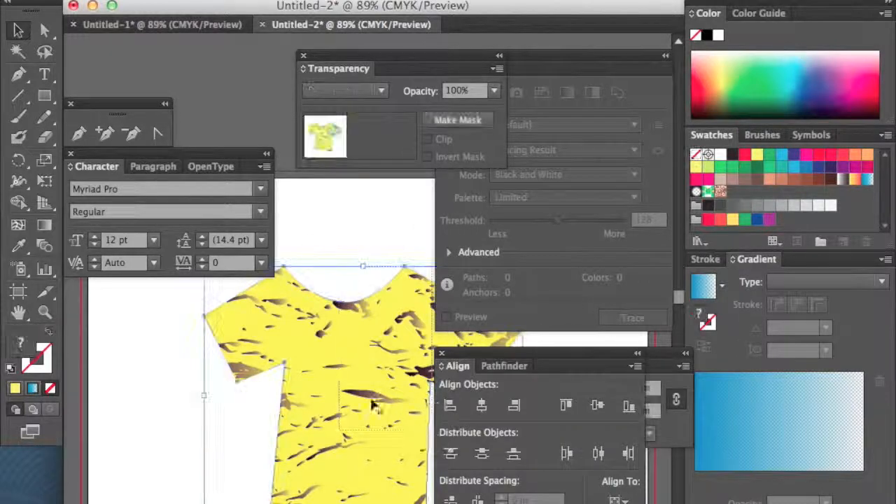
{"action": "left_click_drag", "start_coordinate": [320, 378], "coordinate": [244, 413]}
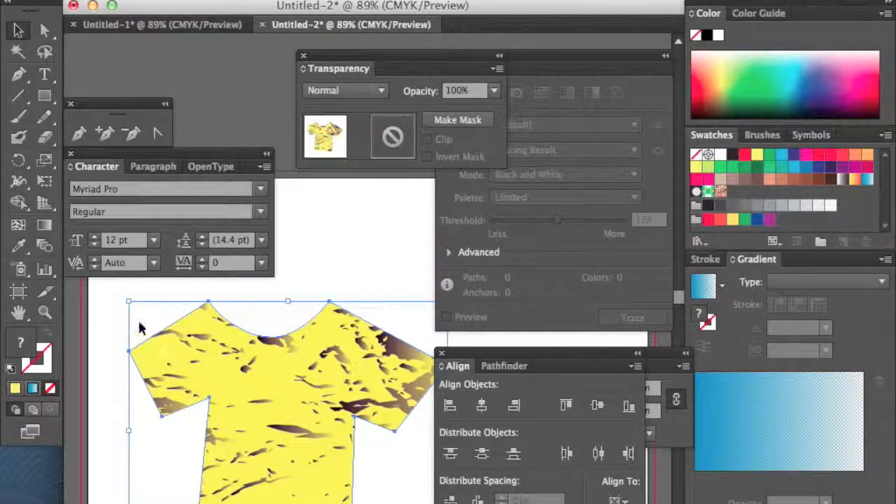
{"action": "left_click_drag", "start_coordinate": [129, 301], "coordinate": [316, 411]}
Duplicate the small textured shirt beside the original and enlarge the copy.
{"action": "left_click_drag", "start_coordinate": [280, 382], "coordinate": [59, 227]}
{"action": "left_click_drag", "start_coordinate": [420, 429], "coordinate": [202, 408]}
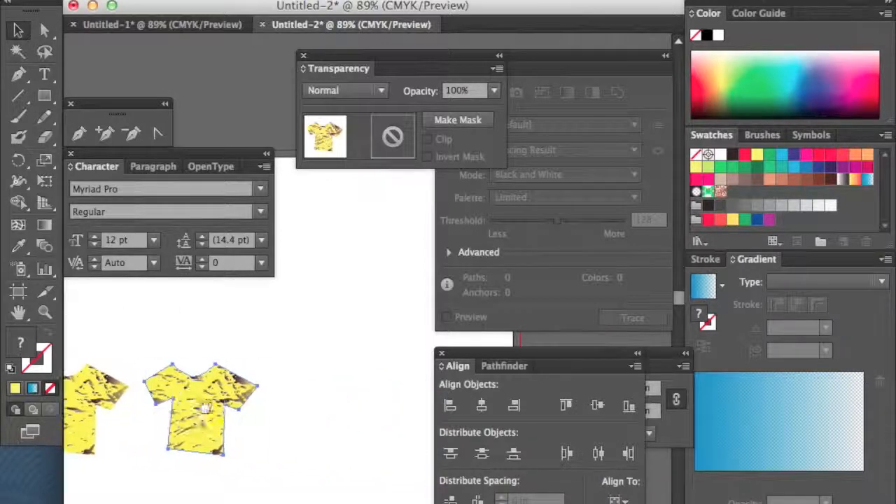
{"action": "left_click_drag", "start_coordinate": [259, 366], "coordinate": [483, 181]}
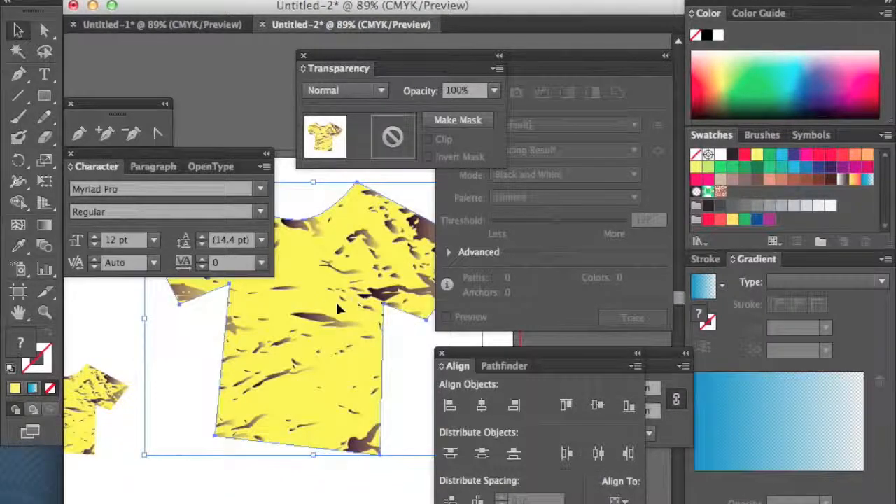
Arrange the small and large textured shirts side by side on the artboard and deselect them.
{"action": "left_click_drag", "start_coordinate": [335, 301], "coordinate": [314, 413]}
{"action": "left_click_drag", "start_coordinate": [98, 390], "coordinate": [140, 459]}
{"action": "left_click", "coordinate": [335, 347]}
{"action": "left_click", "coordinate": [310, 297]}
{"action": "left_click_drag", "start_coordinate": [341, 467], "coordinate": [386, 389]}
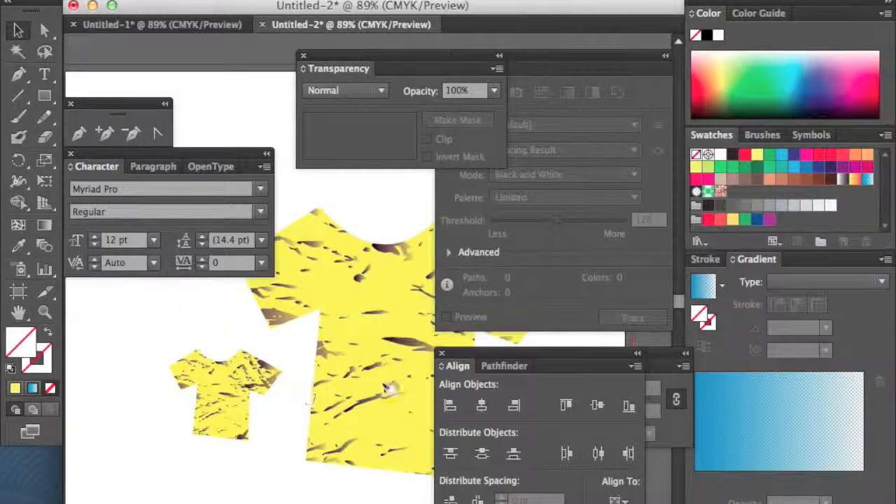
Close the Align, Transparency and Transform panels and move the Image Trace panel off the artwork.
{"action": "left_click", "coordinate": [441, 353]}
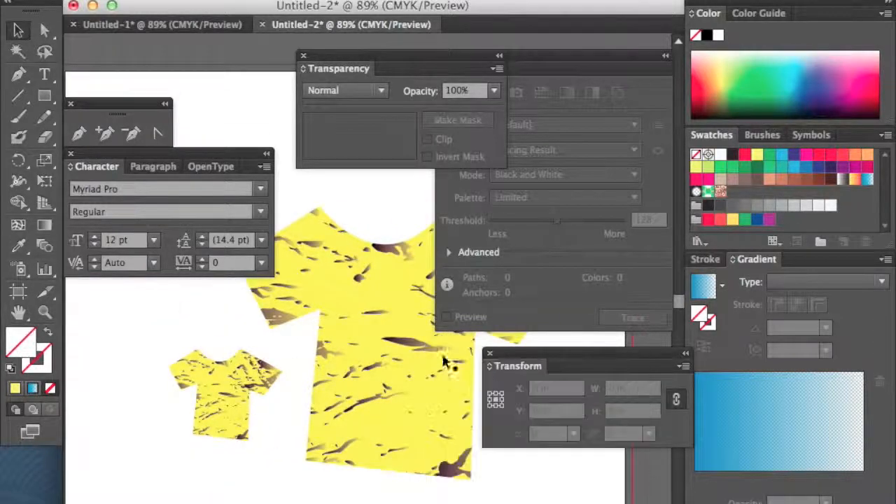
{"action": "left_click", "coordinate": [304, 56]}
{"action": "left_click", "coordinate": [490, 354]}
{"action": "left_click_drag", "start_coordinate": [514, 70], "coordinate": [716, 116]}
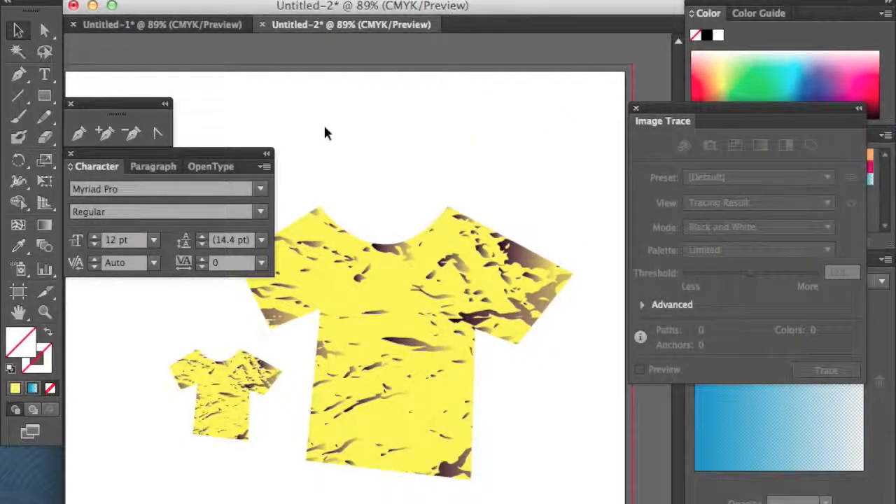
Create a new document for the next texture.
{"action": "left_click", "coordinate": [133, 0]}
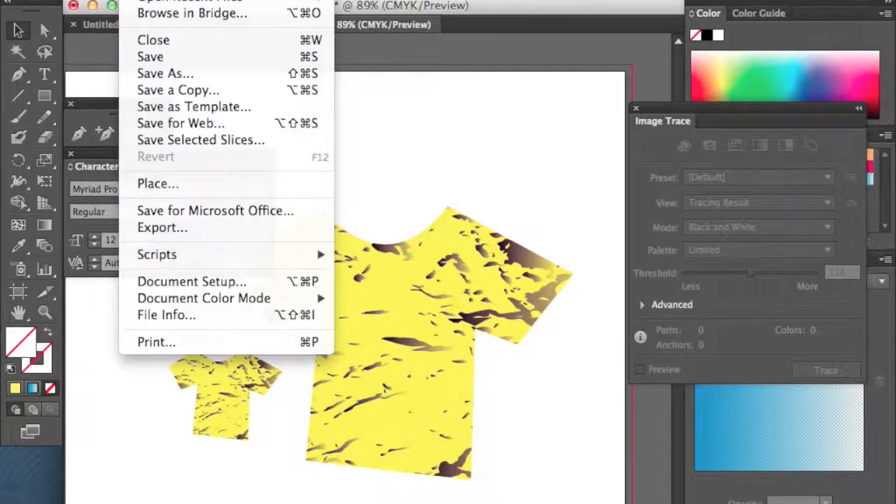
{"action": "left_click", "coordinate": [149, 0]}
{"action": "left_click", "coordinate": [459, 350]}
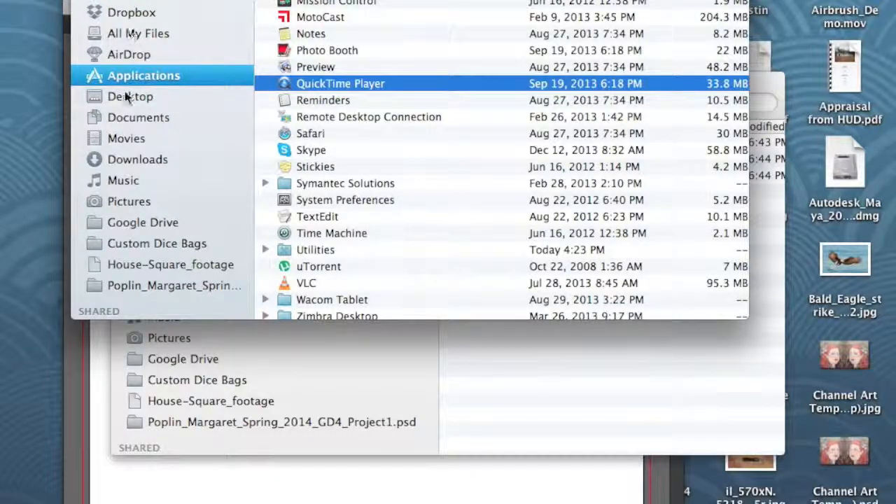
Place the brick pavement photo from the Desktop folder into the new document and position it over the artboard.
{"action": "left_click", "coordinate": [126, 96]}
{"action": "scroll", "coordinate": [379, 93], "scroll_direction": "down", "scroll_amount": 10}
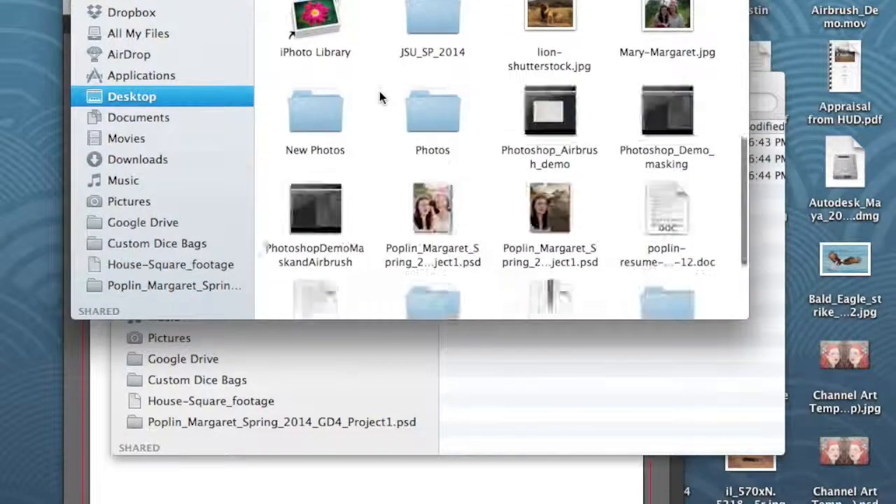
{"action": "scroll", "coordinate": [379, 97], "scroll_direction": "down", "scroll_amount": 5}
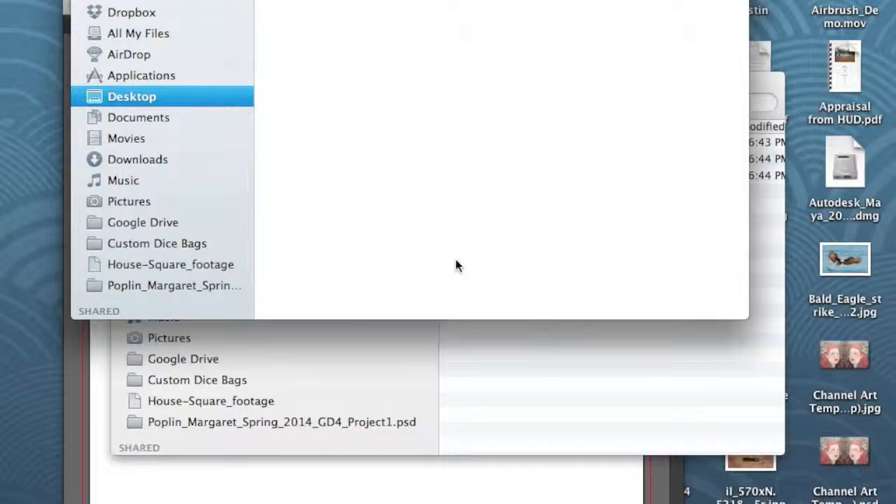
{"action": "left_click_drag", "start_coordinate": [355, 62], "coordinate": [411, 497]}
{"action": "left_click", "coordinate": [637, 464]}
{"action": "left_click_drag", "start_coordinate": [466, 445], "coordinate": [426, 347]}
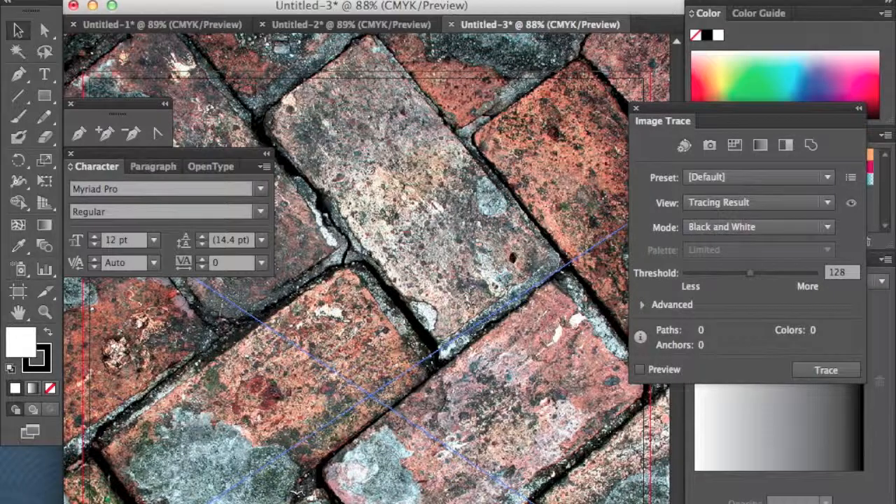
Trace the brick photo with Image Trace in Color mode, using a limited palette of 30 colors.
{"action": "left_click", "coordinate": [458, 1]}
{"action": "left_click", "coordinate": [492, 321]}
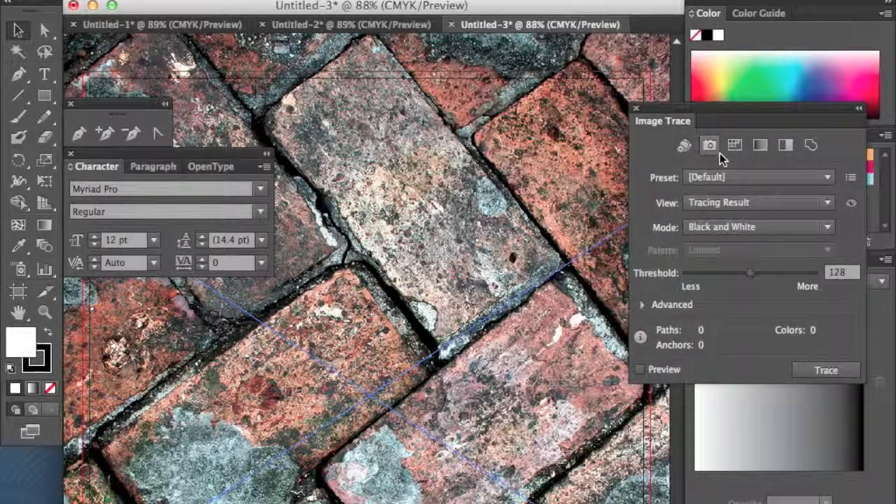
{"action": "left_click", "coordinate": [740, 231]}
{"action": "left_click", "coordinate": [741, 247]}
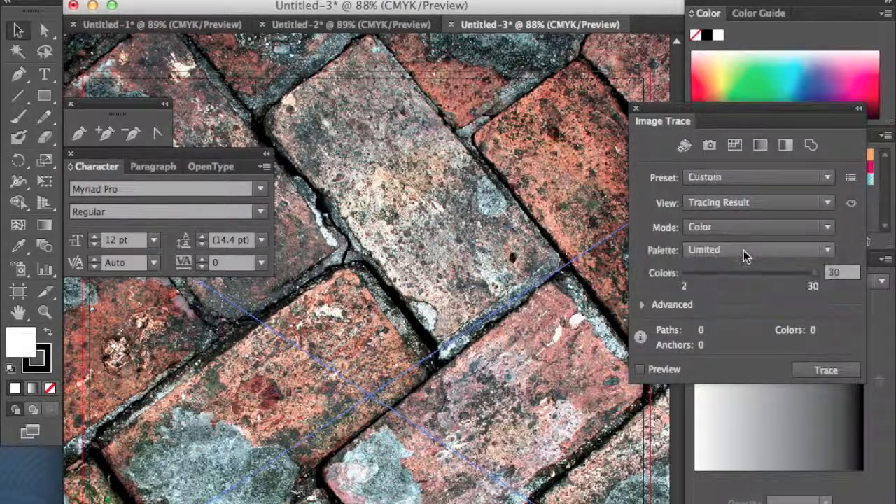
{"action": "left_click", "coordinate": [809, 371]}
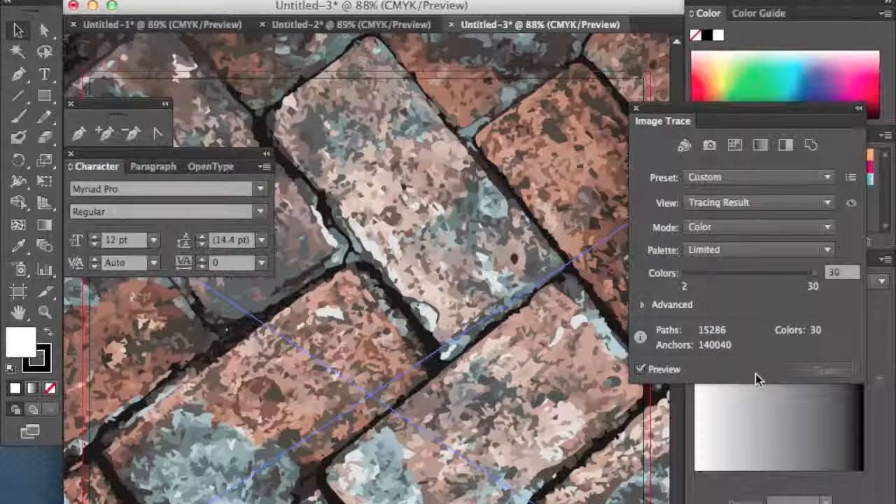
Expand the traced brick image into editable paths with Object and Fill enabled.
{"action": "key", "text": "super+0"}
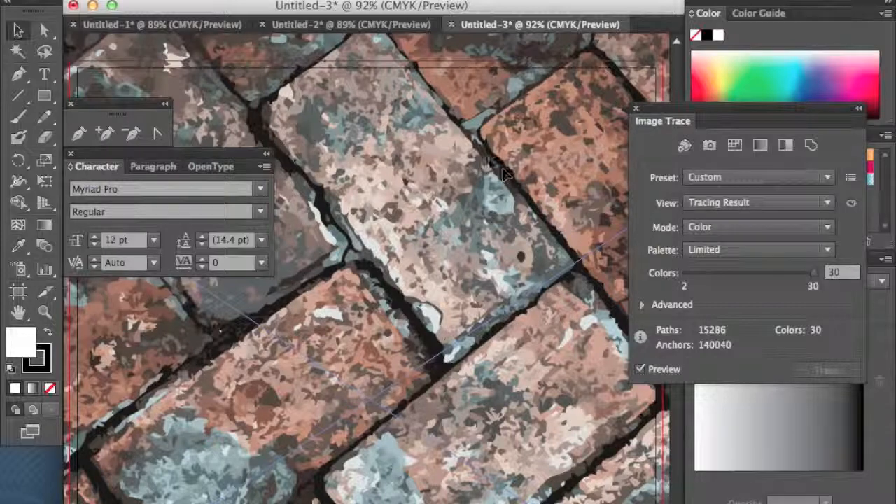
{"action": "left_click", "coordinate": [210, 0]}
{"action": "left_click", "coordinate": [237, 96]}
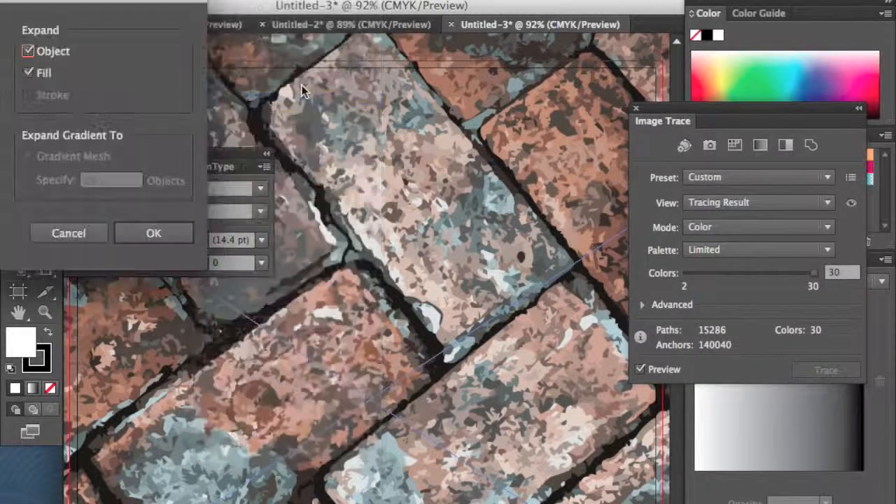
{"action": "left_click", "coordinate": [154, 233]}
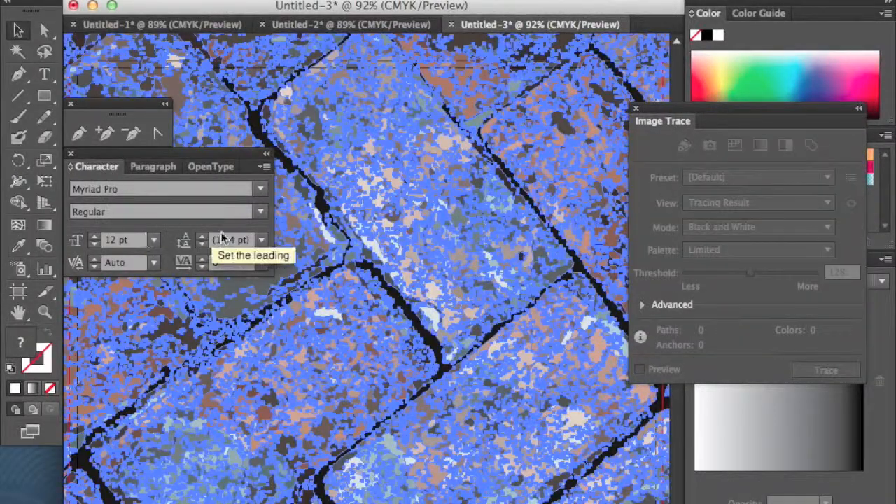
Reposition the expanded brick artwork over the artboard.
{"action": "left_click_drag", "start_coordinate": [504, 116], "coordinate": [312, 280]}
{"action": "left_click_drag", "start_coordinate": [472, 235], "coordinate": [357, 221]}
{"action": "mouse_move", "coordinate": [599, 228]}
{"action": "left_mouse_down"}
{"action": "mouse_move", "coordinate": [490, 234]}
{"action": "mouse_move", "coordinate": [394, 209]}
{"action": "left_mouse_up"}
{"action": "mouse_move", "coordinate": [579, 141]}
{"action": "left_mouse_down"}
{"action": "mouse_move", "coordinate": [380, 329]}
{"action": "mouse_move", "coordinate": [206, 388]}
{"action": "mouse_move", "coordinate": [396, 172]}
{"action": "mouse_move", "coordinate": [516, 120]}
{"action": "left_mouse_up"}
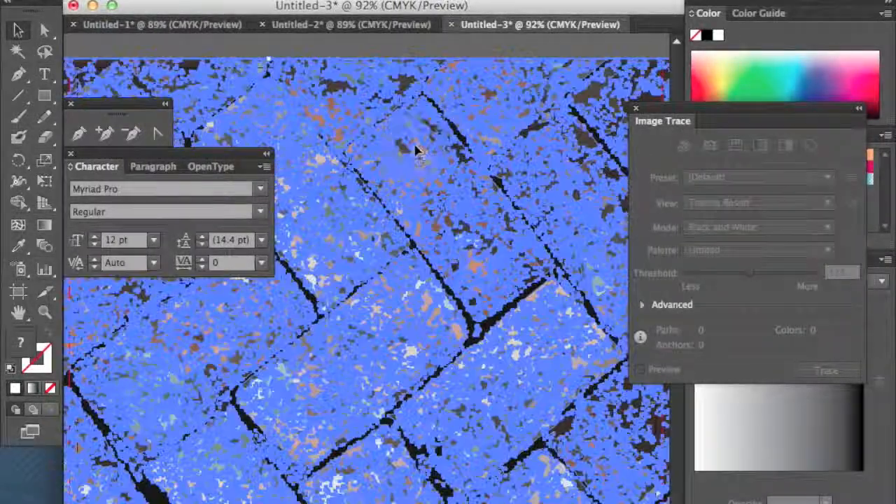
{"action": "left_click_drag", "start_coordinate": [420, 146], "coordinate": [434, 137]}
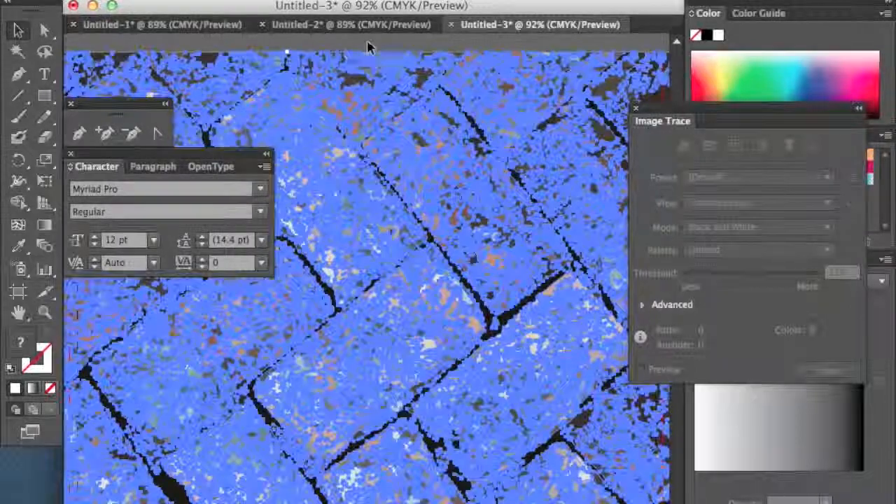
{"action": "left_click", "coordinate": [369, 45]}
{"action": "mouse_move", "coordinate": [452, 226]}
{"action": "left_mouse_down"}
{"action": "mouse_move", "coordinate": [430, 158]}
{"action": "mouse_move", "coordinate": [470, 124]}
{"action": "mouse_move", "coordinate": [474, 222]}
{"action": "left_mouse_up"}
{"action": "left_click", "coordinate": [435, 241]}
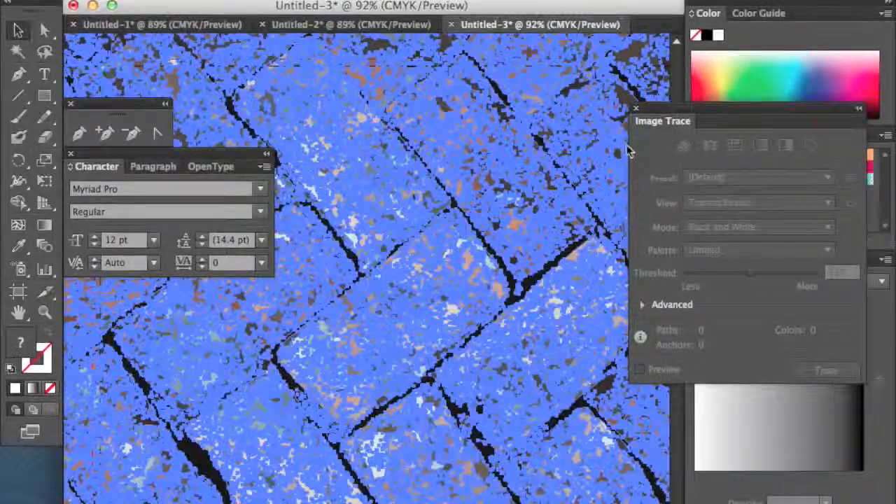
Close the Image Trace panel and collapse the Character and pen tool panels to clear the artwork.
{"action": "left_click", "coordinate": [633, 110]}
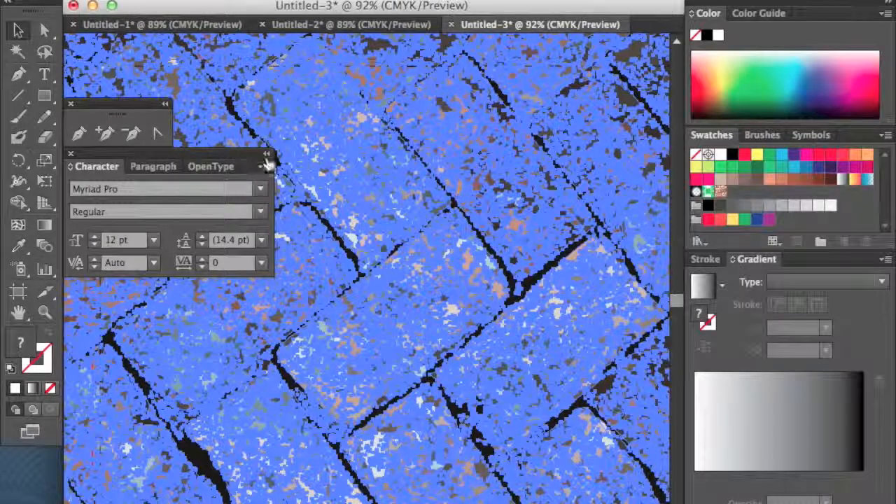
{"action": "left_click", "coordinate": [266, 154]}
{"action": "left_click", "coordinate": [164, 104]}
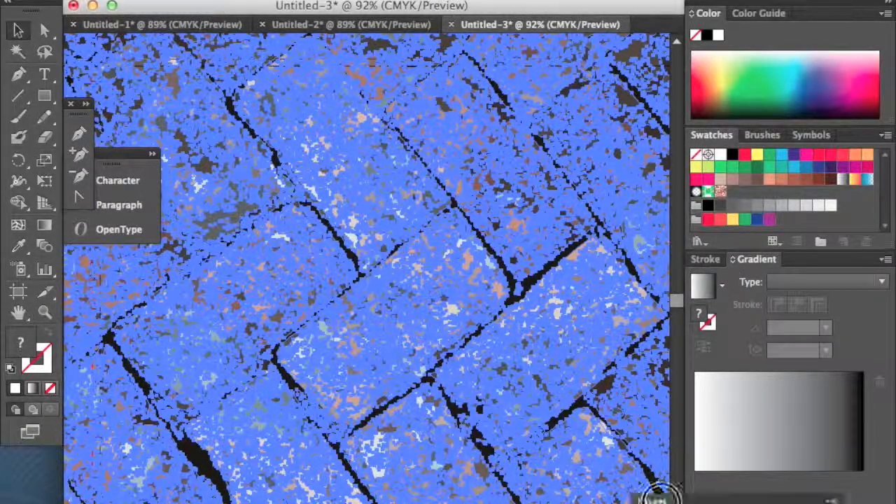
Bring out the Layers panel, lock Layer 1 with the brick texture and add a new layer above it.
{"action": "left_click_drag", "start_coordinate": [650, 490], "coordinate": [530, 176]}
{"action": "left_click", "coordinate": [528, 198]}
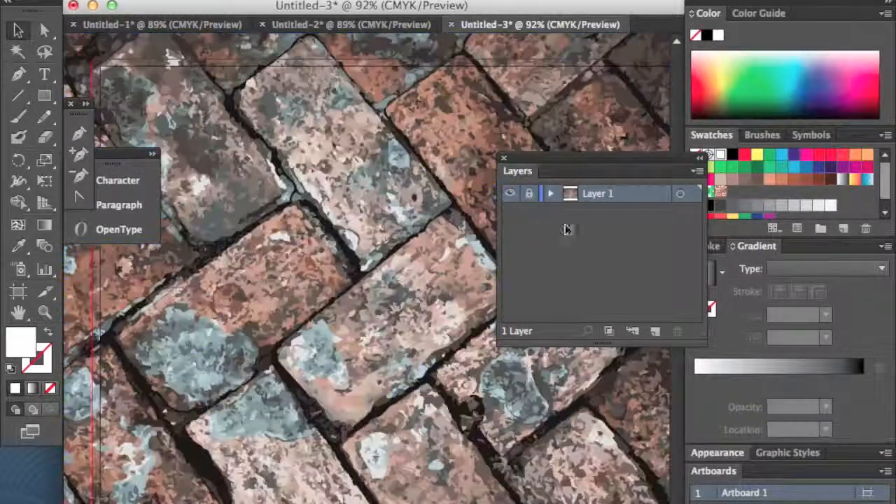
{"action": "left_click", "coordinate": [655, 330]}
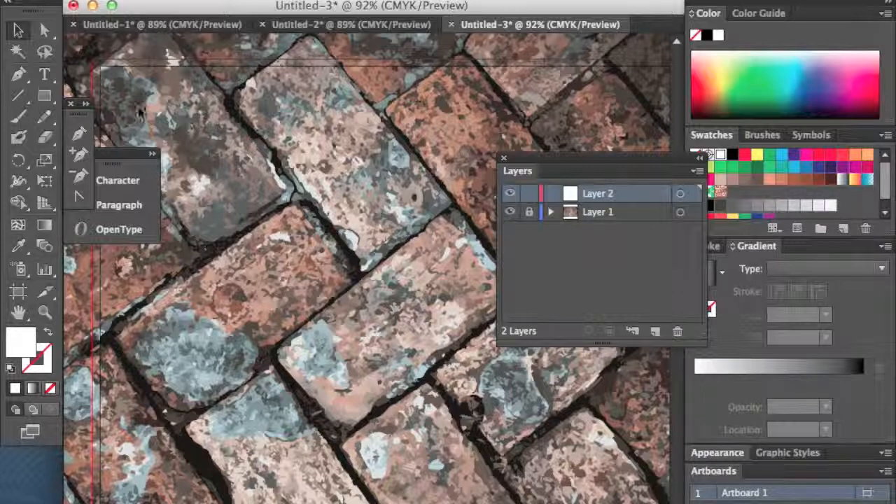
Add the text "Walking Tours" on Layer 2 and enlarge it to span almost the full artboard width.
{"action": "left_click", "coordinate": [44, 73]}
{"action": "left_click", "coordinate": [269, 272]}
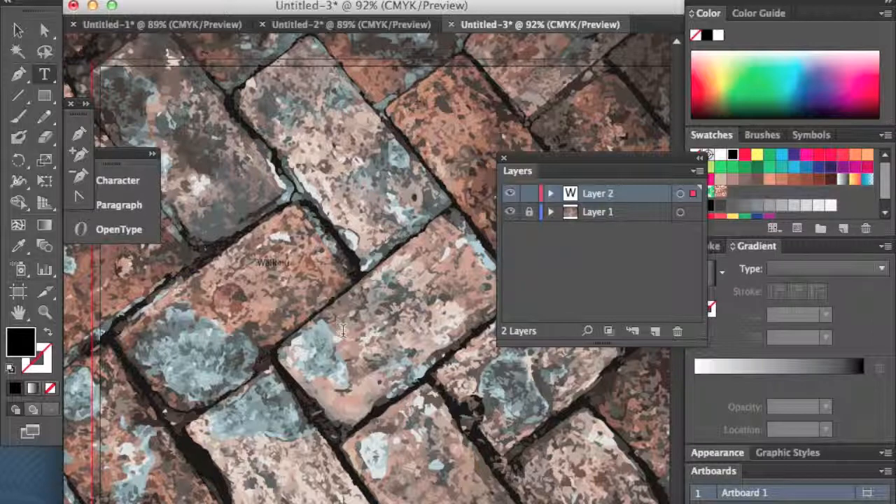
{"action": "key", "text": "Escape"}
{"action": "left_click_drag", "start_coordinate": [313, 271], "coordinate": [680, 384]}
{"action": "left_click_drag", "start_coordinate": [320, 315], "coordinate": [221, 308]}
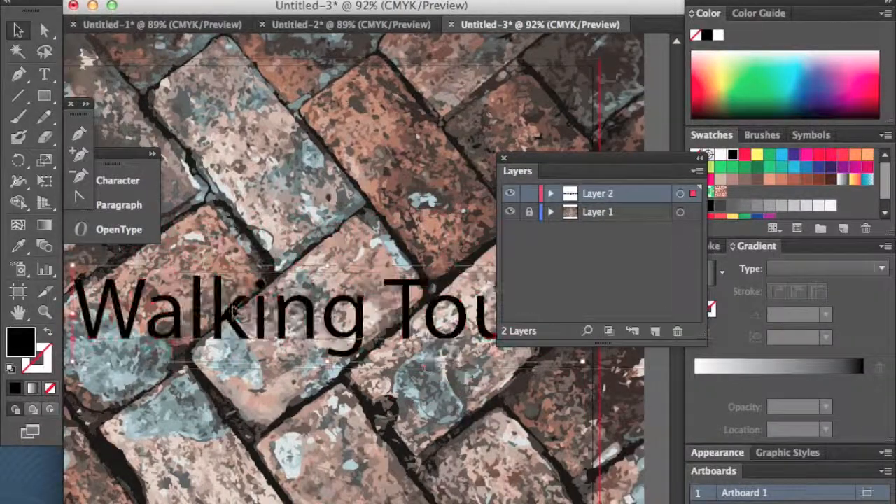
Color the "Walking Tours" text with a pale tone sampled from the brick texture and move the text higher on the artboard.
{"action": "left_click", "coordinate": [19, 245]}
{"action": "left_click", "coordinate": [229, 181]}
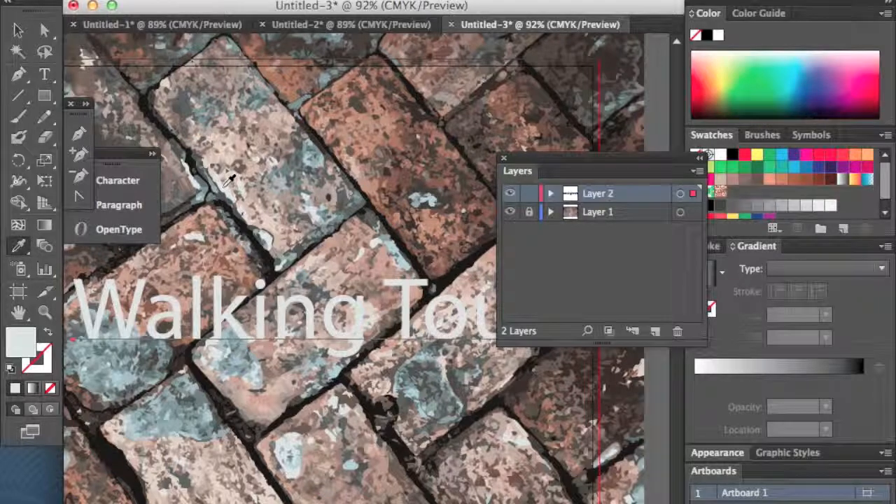
{"action": "left_click", "coordinate": [18, 30]}
{"action": "left_click_drag", "start_coordinate": [323, 212], "coordinate": [417, 279]}
{"action": "left_click_drag", "start_coordinate": [325, 385], "coordinate": [268, 331]}
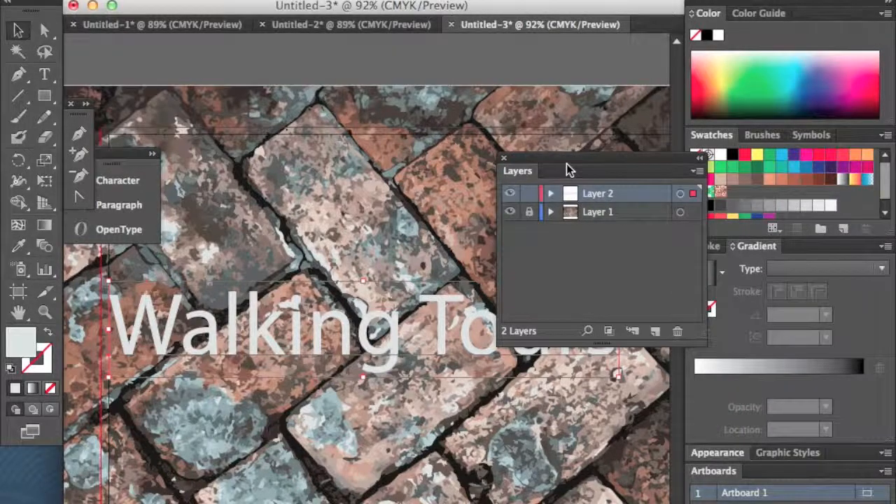
Move the Layers panel off the text and break the title so "Tours" starts a second line.
{"action": "left_click_drag", "start_coordinate": [565, 170], "coordinate": [657, 109]}
{"action": "left_click", "coordinate": [43, 77]}
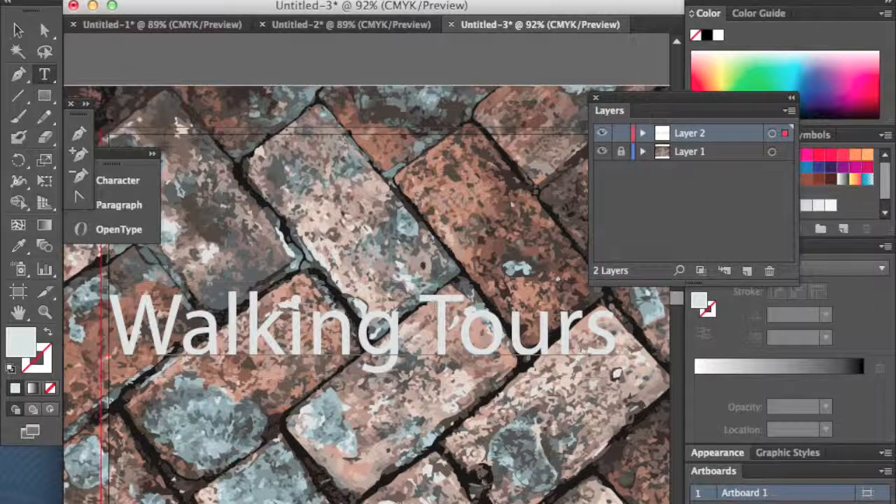
{"action": "left_click", "coordinate": [423, 305]}
{"action": "key", "text": "Return"}
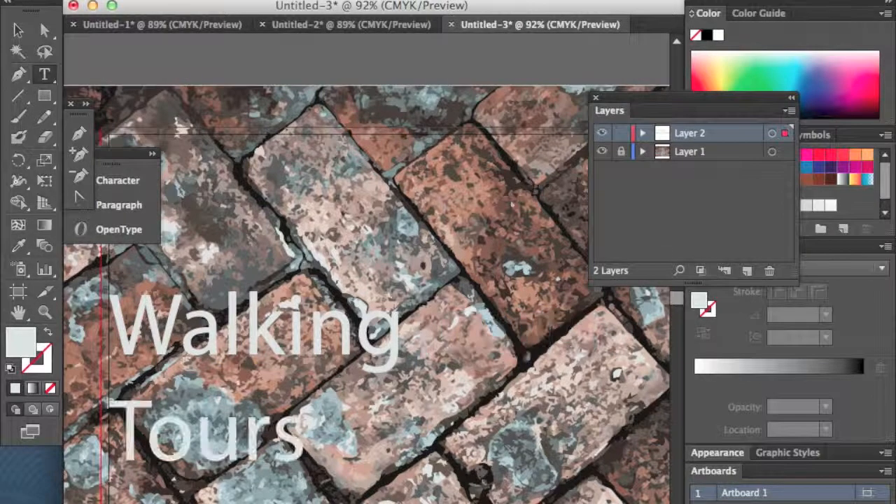
Shift the two-line title toward the middle of the artboard and center-align its lines.
{"action": "left_click", "coordinate": [16, 32]}
{"action": "left_click_drag", "start_coordinate": [231, 318], "coordinate": [357, 291]}
{"action": "left_click", "coordinate": [105, 205]}
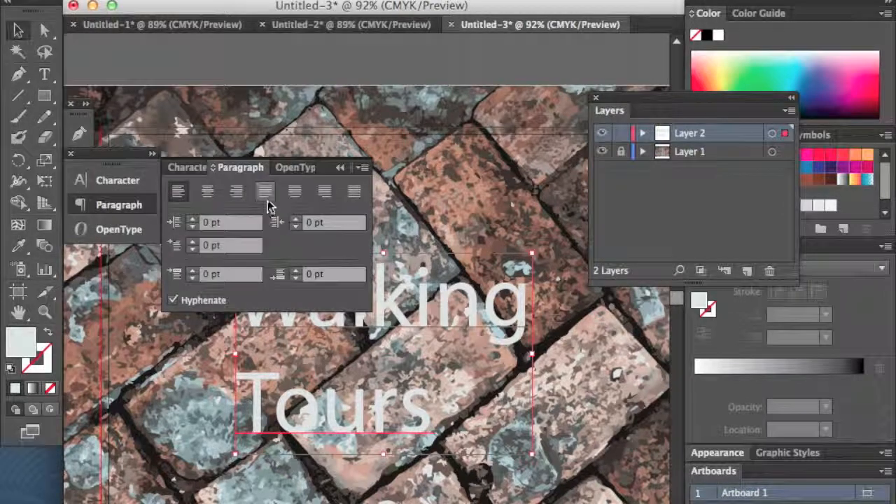
{"action": "left_click", "coordinate": [208, 190]}
Set the title's leading to 110 pt.
{"action": "left_click", "coordinate": [188, 167]}
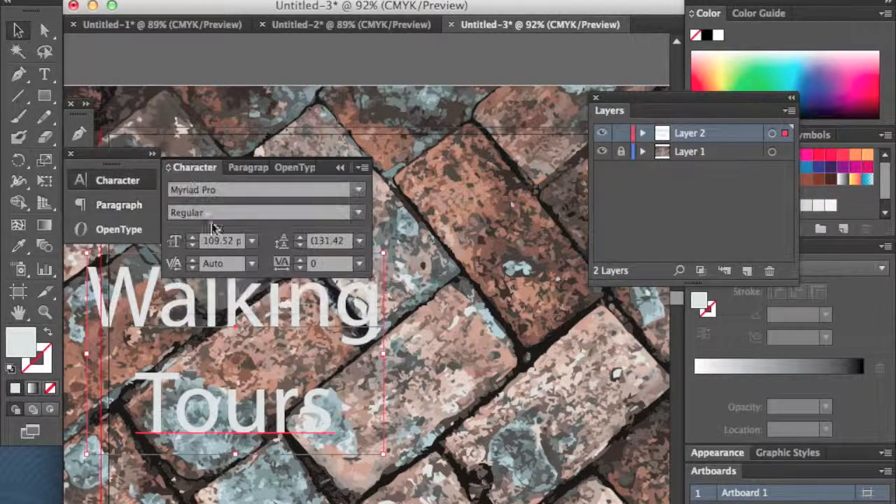
{"action": "left_click", "coordinate": [358, 240]}
{"action": "left_click", "coordinate": [380, 502]}
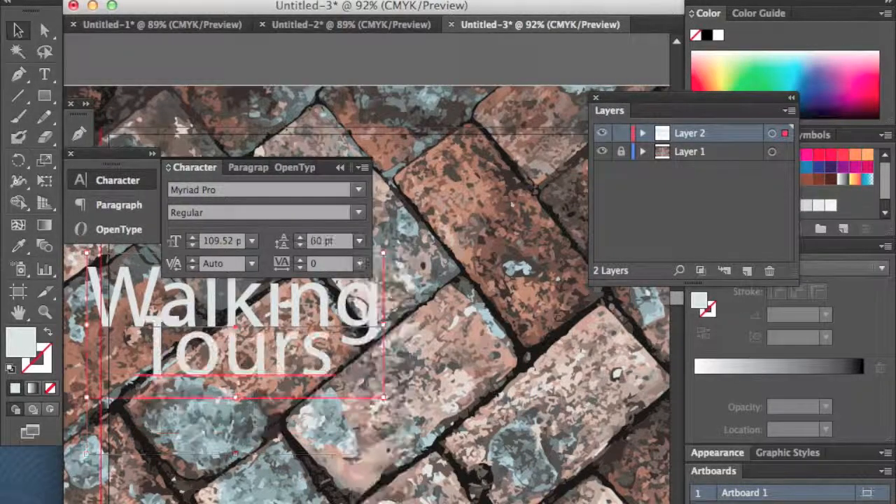
{"action": "left_click", "coordinate": [359, 241]}
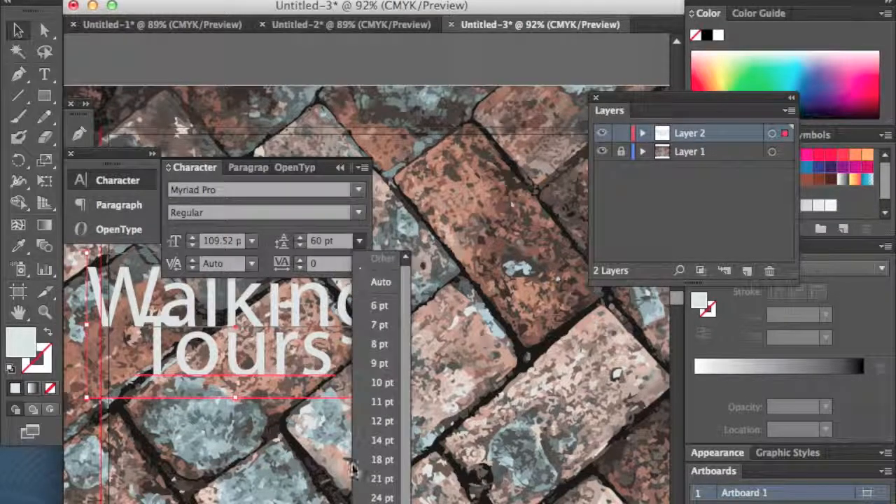
{"action": "left_click", "coordinate": [371, 498]}
{"action": "left_click_drag", "start_coordinate": [339, 242], "coordinate": [230, 234]}
{"action": "type", "text": "710"}
{"action": "key", "text": "Return"}
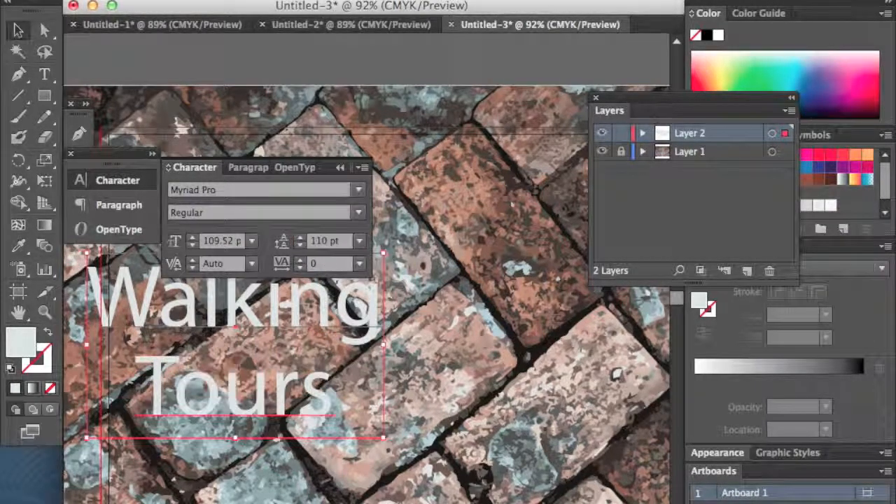
Detach and close the Paragraph panel, and move the Character panel away from the title.
{"action": "left_click", "coordinate": [21, 32]}
{"action": "left_click_drag", "start_coordinate": [240, 168], "coordinate": [283, 119]}
{"action": "left_click", "coordinate": [271, 96]}
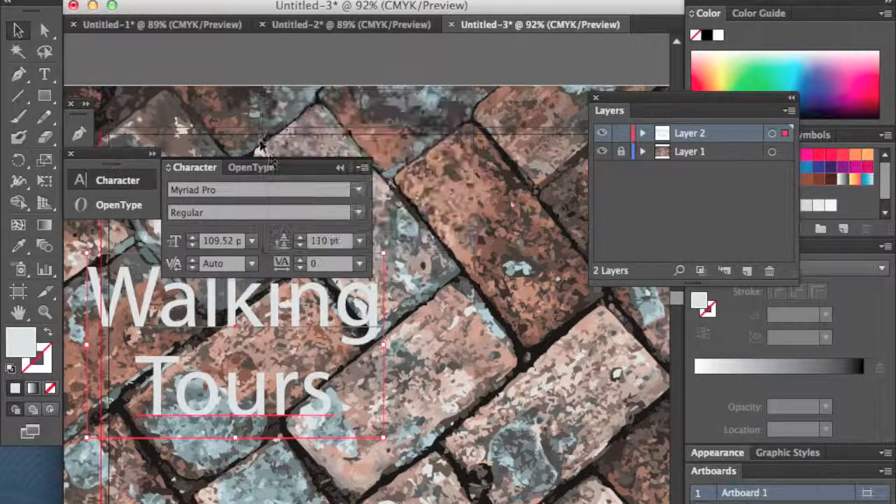
{"action": "left_click_drag", "start_coordinate": [298, 166], "coordinate": [548, 101]}
Set the title's font to Arial Black and position the text in the upper part of the artboard.
{"action": "left_click_drag", "start_coordinate": [269, 315], "coordinate": [431, 350]}
{"action": "left_click", "coordinate": [263, 0]}
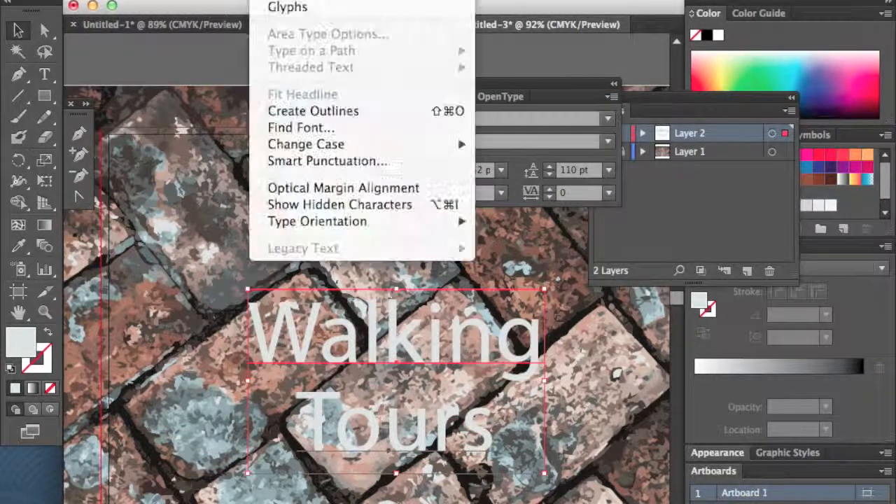
{"action": "mouse_move", "coordinate": [286, 0]}
{"action": "left_click", "coordinate": [600, 133]}
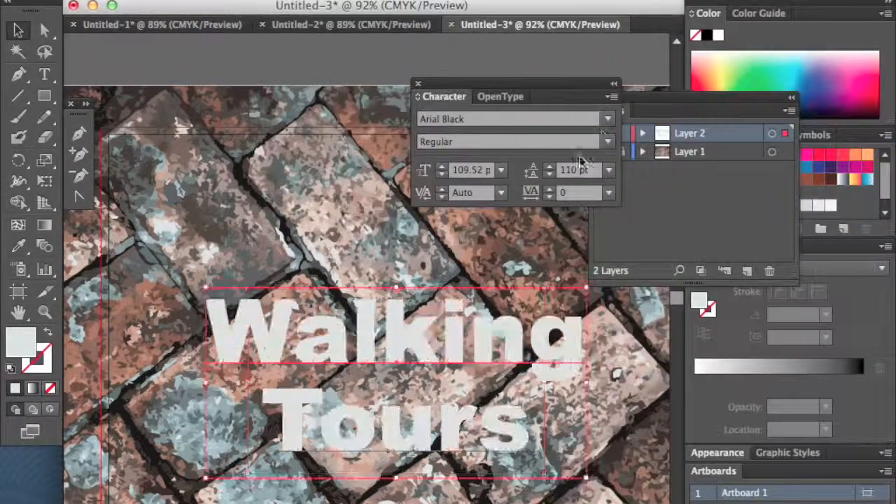
{"action": "left_click_drag", "start_coordinate": [448, 343], "coordinate": [418, 321]}
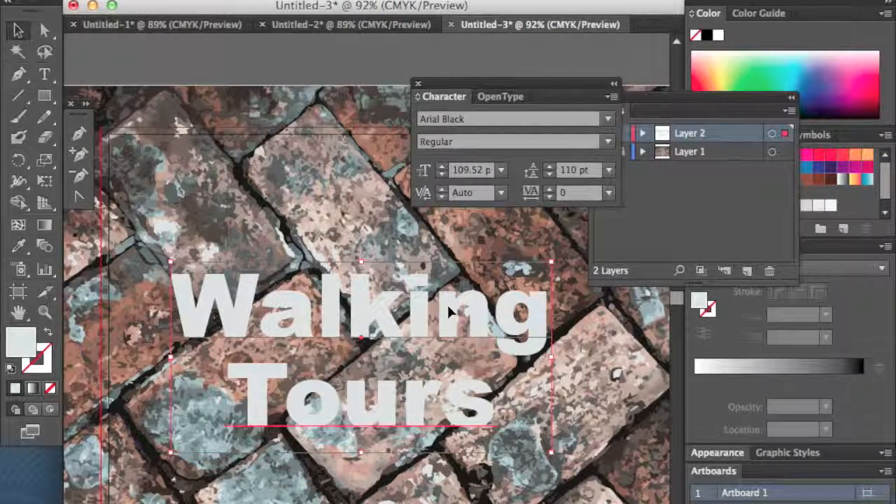
{"action": "left_click_drag", "start_coordinate": [417, 305], "coordinate": [386, 210]}
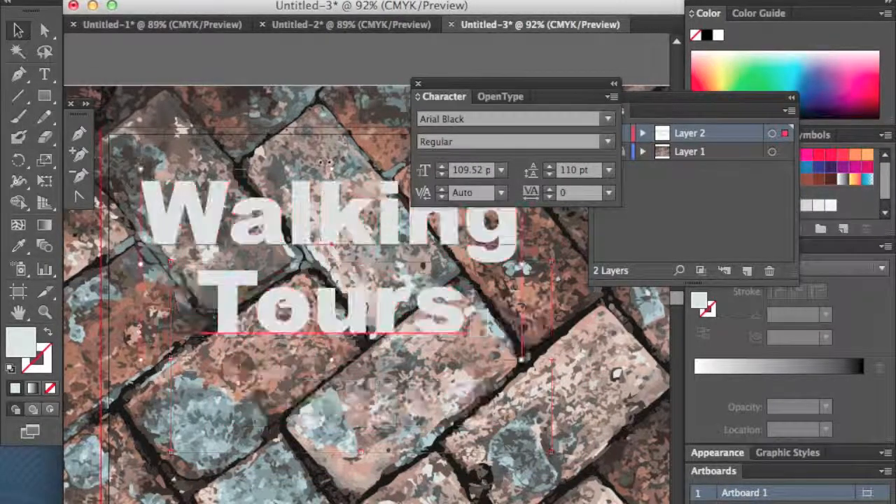
Duplicate Layer 2 with its title text and make the original Layer 2 active.
{"action": "left_click_drag", "start_coordinate": [714, 134], "coordinate": [746, 270]}
{"action": "left_click", "coordinate": [689, 151]}
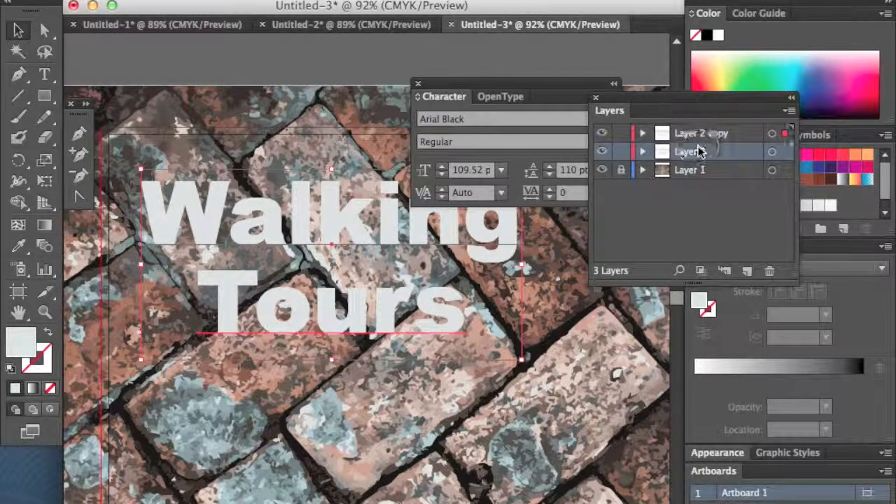
Lock Layer 2 copy and fill the title on Layer 2 with a dark color sampled from the gaps between the bricks.
{"action": "left_click", "coordinate": [620, 133]}
{"action": "left_click", "coordinate": [458, 224]}
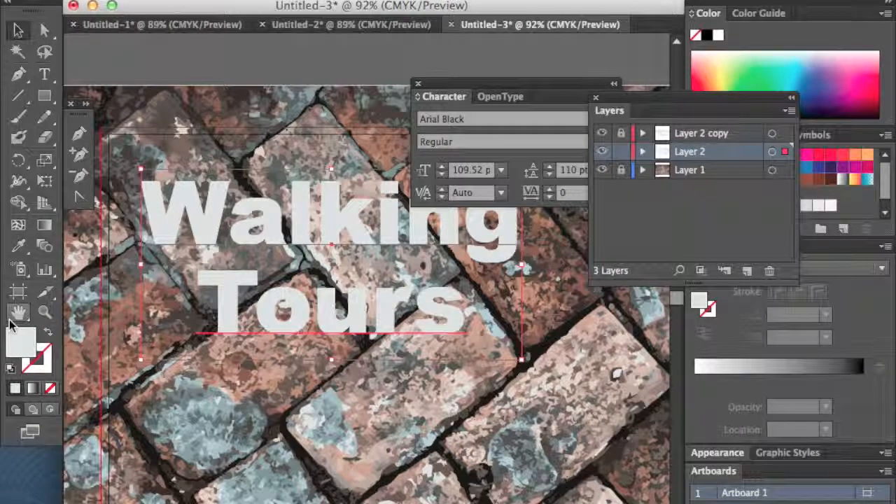
{"action": "left_click", "coordinate": [28, 348]}
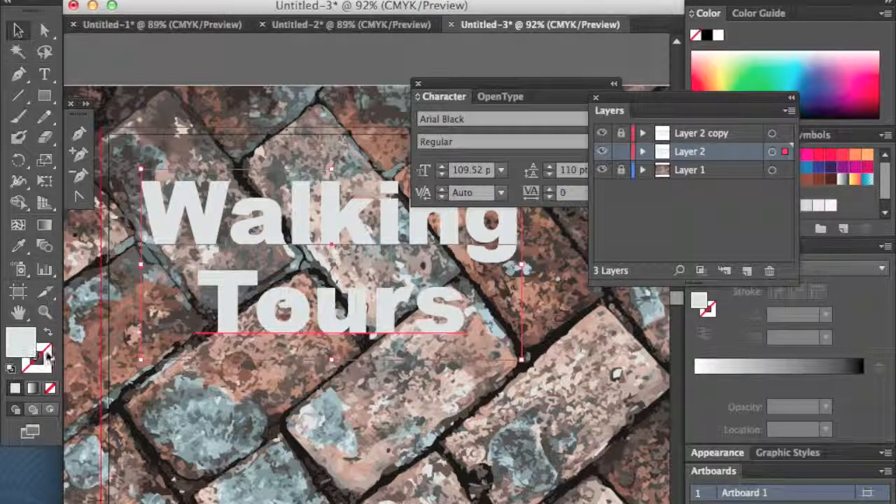
{"action": "left_click", "coordinate": [18, 245]}
{"action": "left_click", "coordinate": [166, 493]}
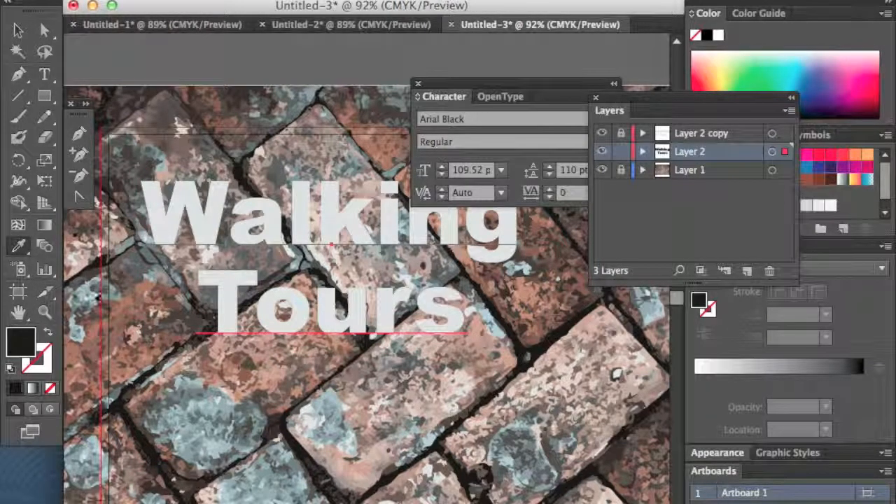
{"action": "key", "text": "v"}
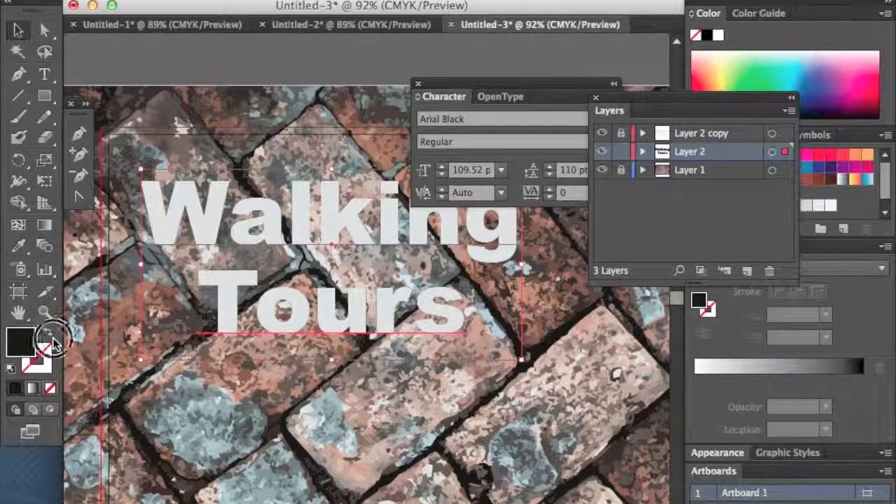
Move the Layers panel clear of the swatches, save the dark fill as a new swatch and apply it to the title's stroke.
{"action": "left_click_drag", "start_coordinate": [728, 112], "coordinate": [663, 318]}
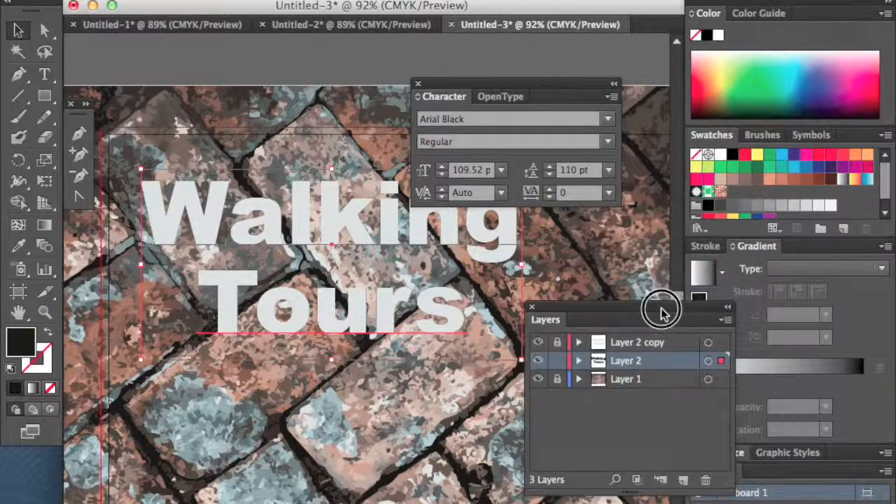
{"action": "left_click", "coordinate": [844, 229]}
{"action": "left_click", "coordinate": [478, 356]}
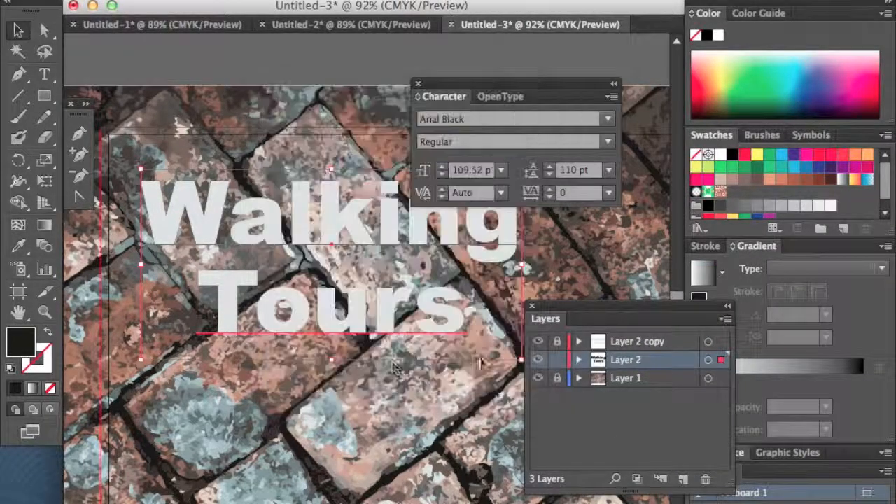
{"action": "left_click", "coordinate": [732, 191]}
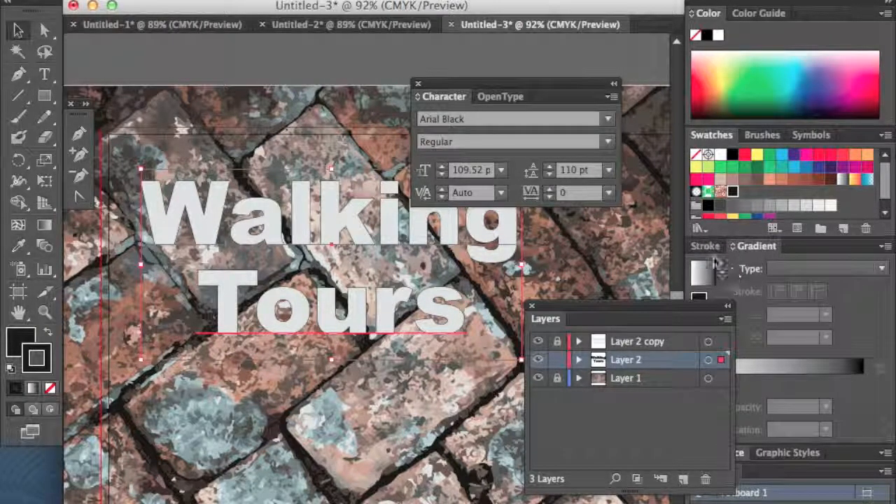
Set the stroke of the title on Layer 2 to a weight of 17 pt with round caps and joins.
{"action": "left_click", "coordinate": [707, 246]}
{"action": "left_click", "coordinate": [755, 277]}
{"action": "left_click", "coordinate": [755, 277]}
{"action": "left_click", "coordinate": [755, 277]}
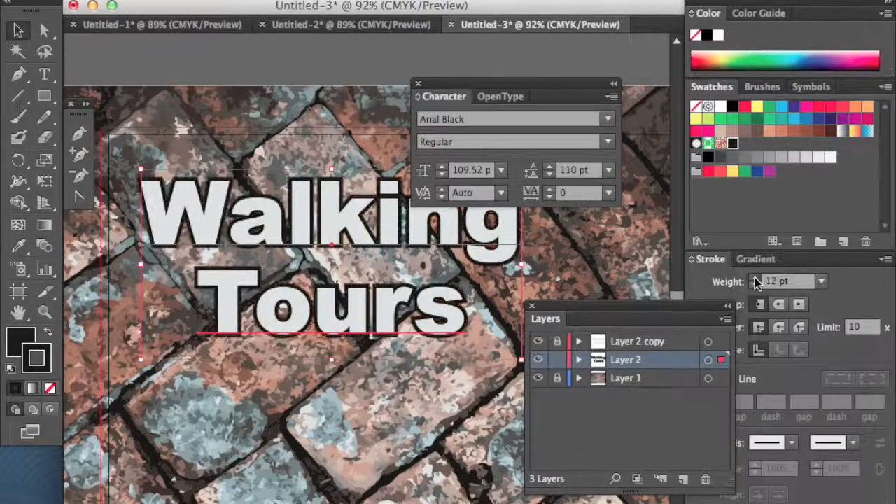
{"action": "left_click", "coordinate": [778, 327]}
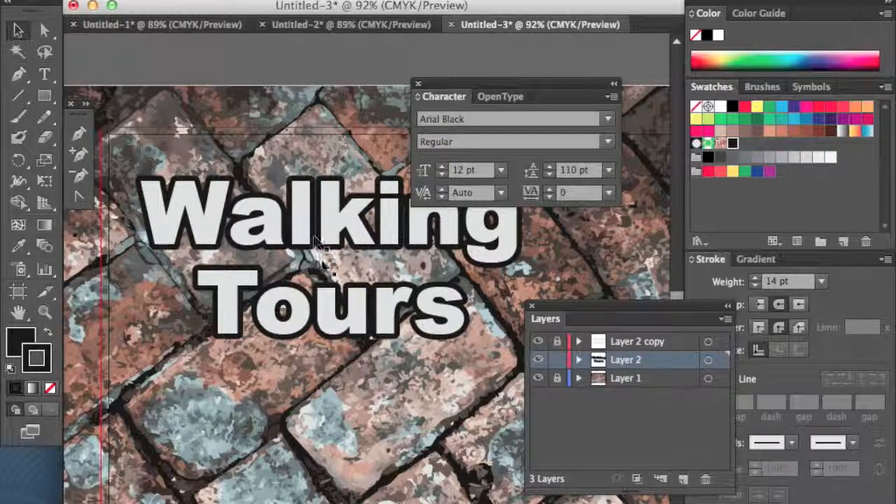
{"action": "left_click", "coordinate": [755, 278]}
{"action": "left_click", "coordinate": [755, 278]}
{"action": "left_click", "coordinate": [755, 277]}
Apply a Gaussian Blur effect to the dark title on Layer 2, adjusting its radius with the preview on to form a soft shadow.
{"action": "left_click", "coordinate": [364, 0]}
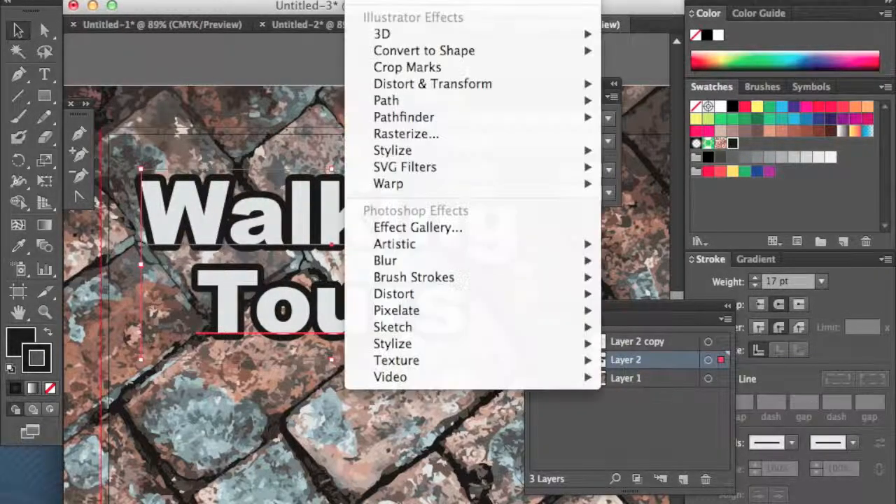
{"action": "mouse_move", "coordinate": [426, 259]}
{"action": "left_click", "coordinate": [623, 259]}
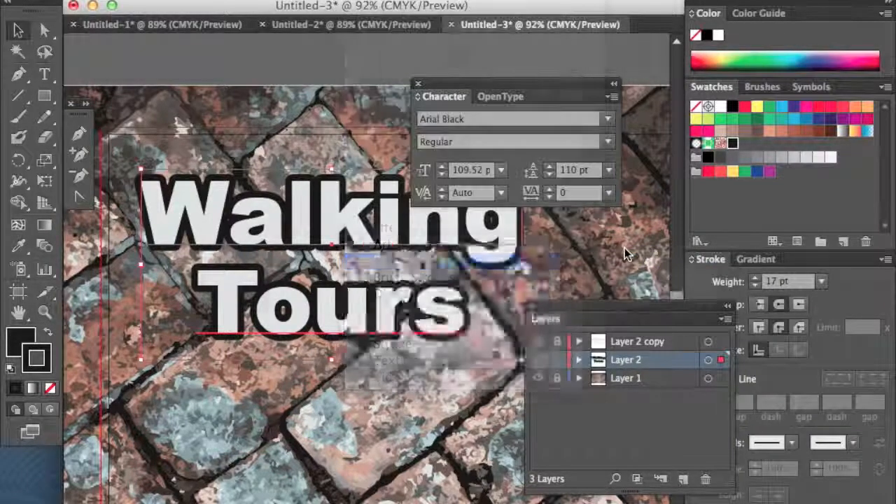
{"action": "left_click_drag", "start_coordinate": [353, 290], "coordinate": [364, 293]}
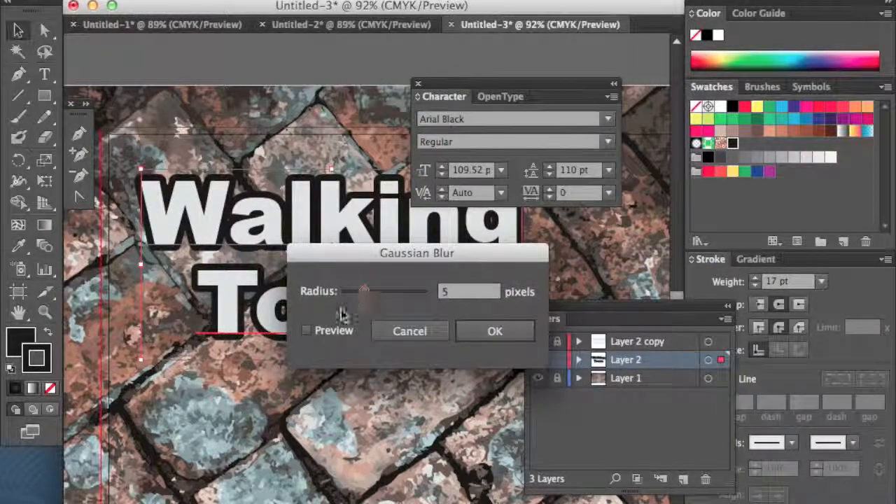
{"action": "left_click", "coordinate": [323, 331]}
{"action": "left_click_drag", "start_coordinate": [379, 292], "coordinate": [355, 388]}
{"action": "left_click", "coordinate": [474, 331]}
Deselect the title and examine its blurred shadow against the whole brick artwork at 50% view.
{"action": "left_click", "coordinate": [303, 126]}
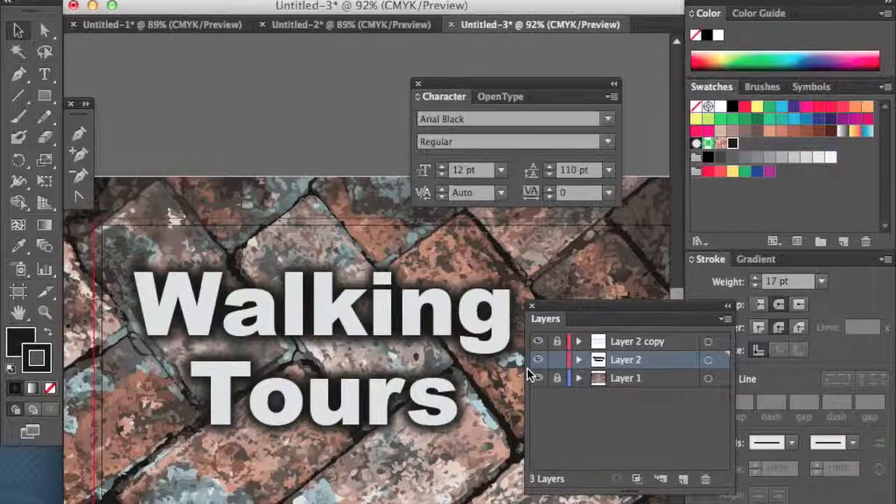
{"action": "left_click", "coordinate": [44, 312]}
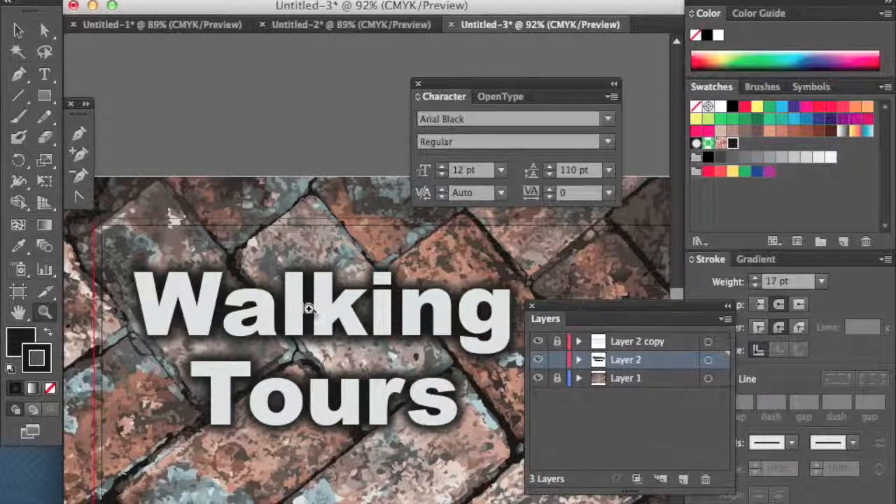
{"action": "left_click", "coordinate": [311, 311], "text": "alt"}
{"action": "left_click", "coordinate": [315, 312], "text": "alt"}
{"action": "left_click_drag", "start_coordinate": [404, 382], "coordinate": [291, 347]}
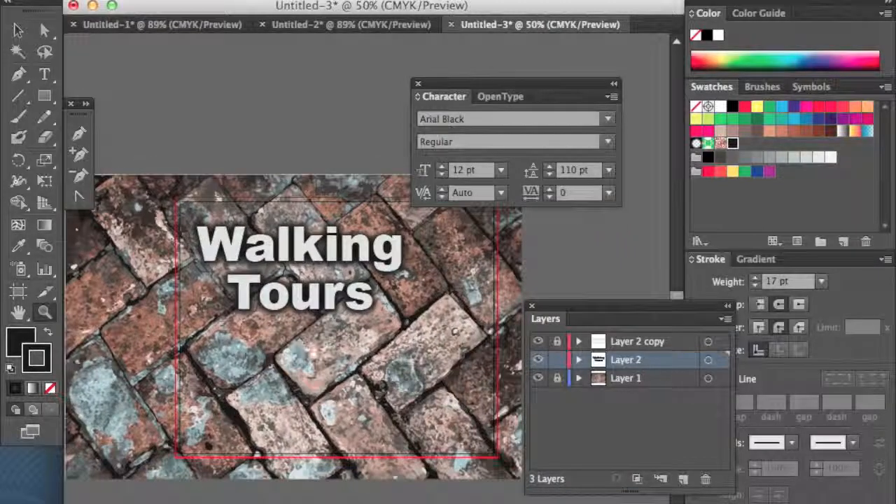